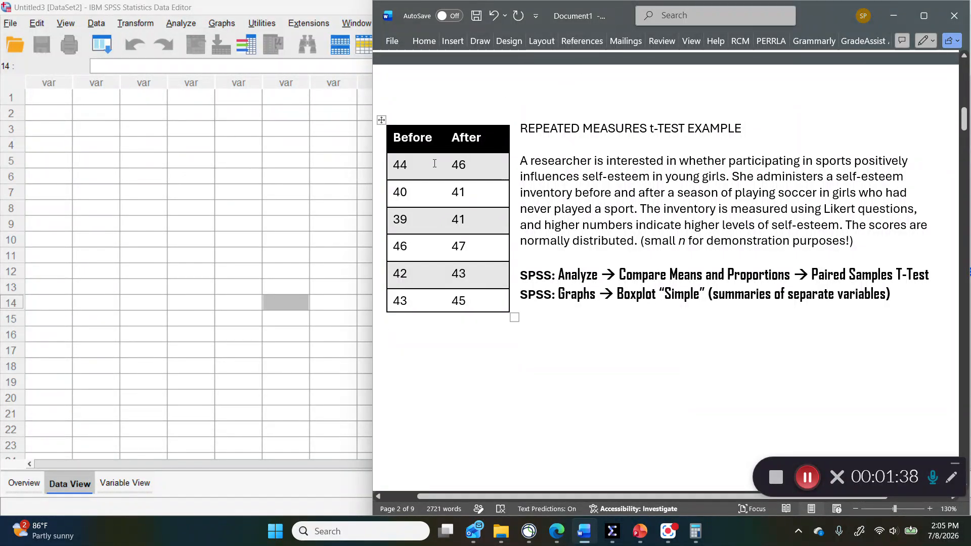
Step: Copy the six rows of Before and After scores from the Word table into the first two columns of the SPSS data sheet
left_click_drag(434, 164, 468, 296)
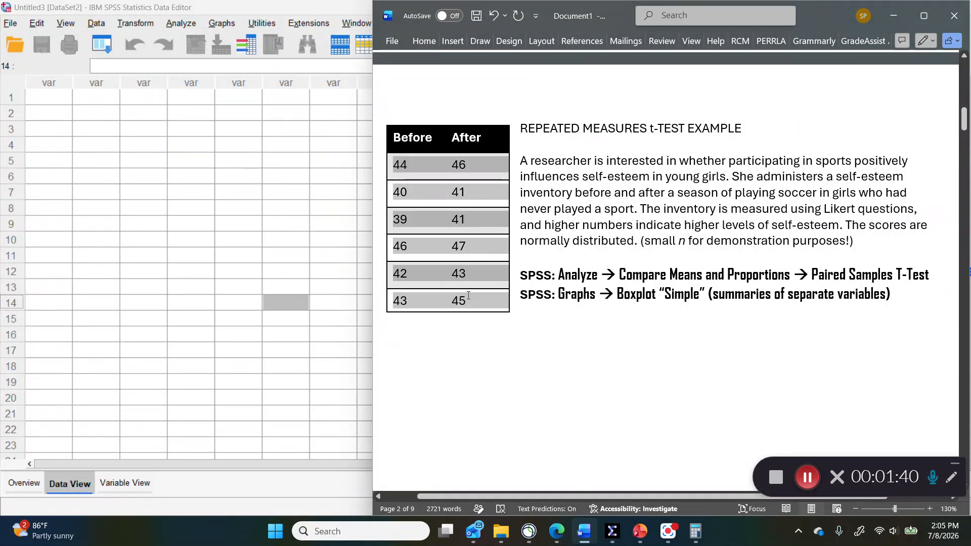
right_click(479, 170)
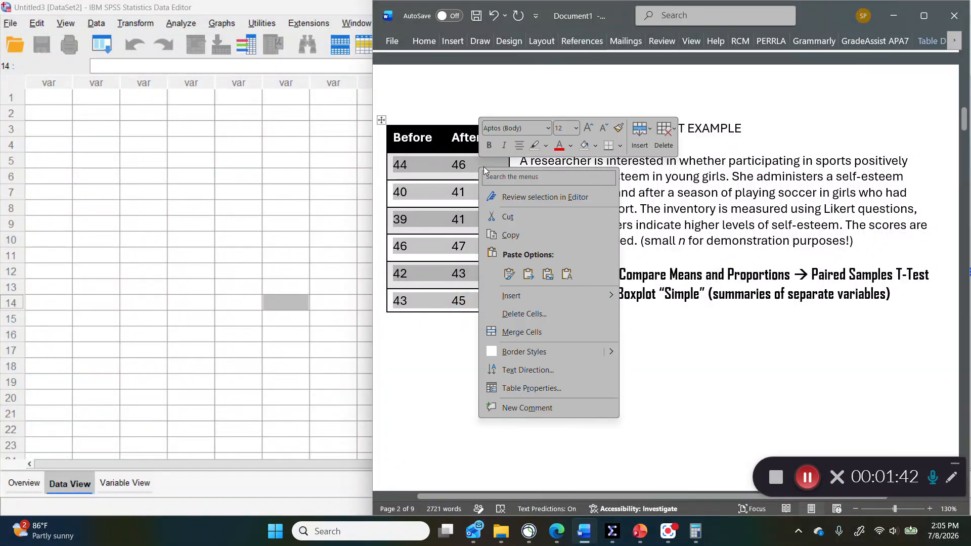
left_click(510, 235)
left_click(76, 101)
left_click(50, 97)
right_click(51, 97)
left_click(93, 180)
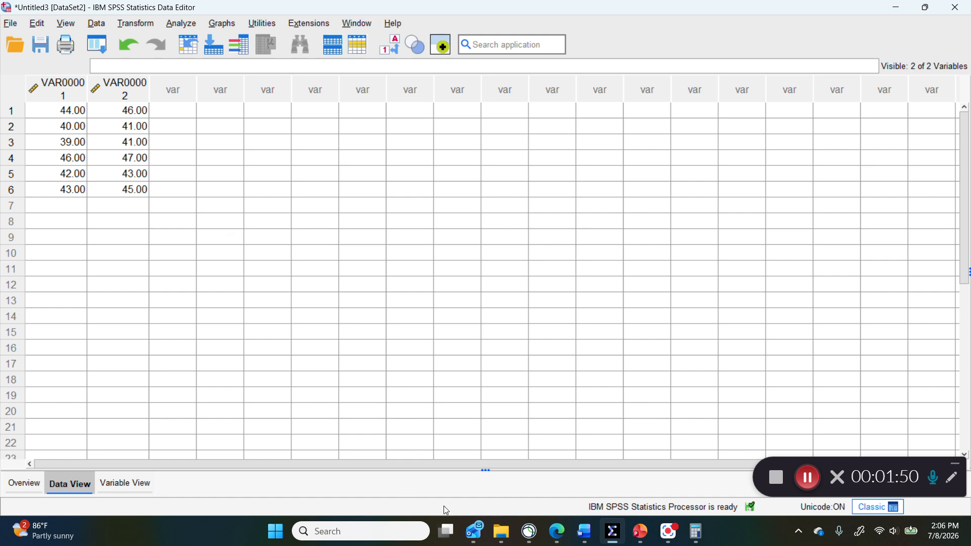
Step: Name the first variable Before and the second variable After
left_click(73, 95)
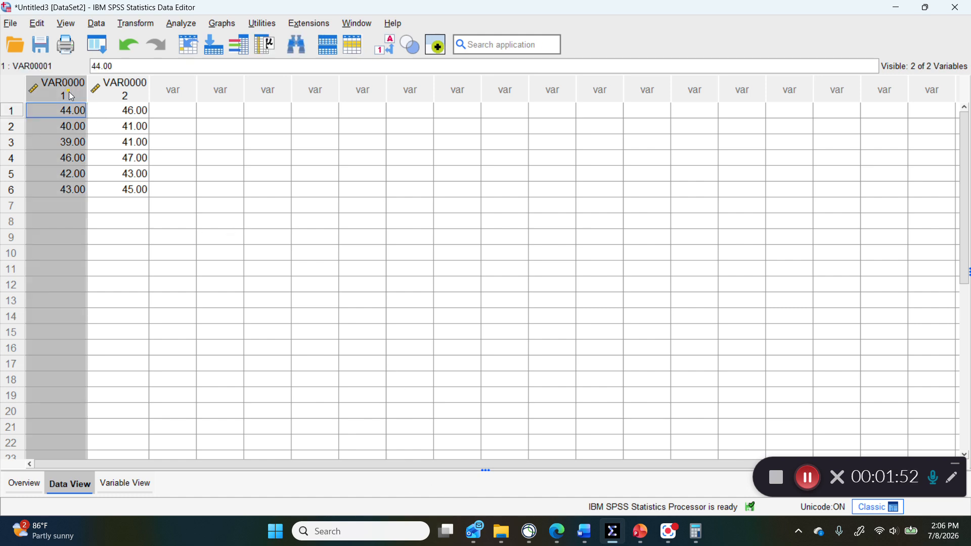
left_click(130, 97)
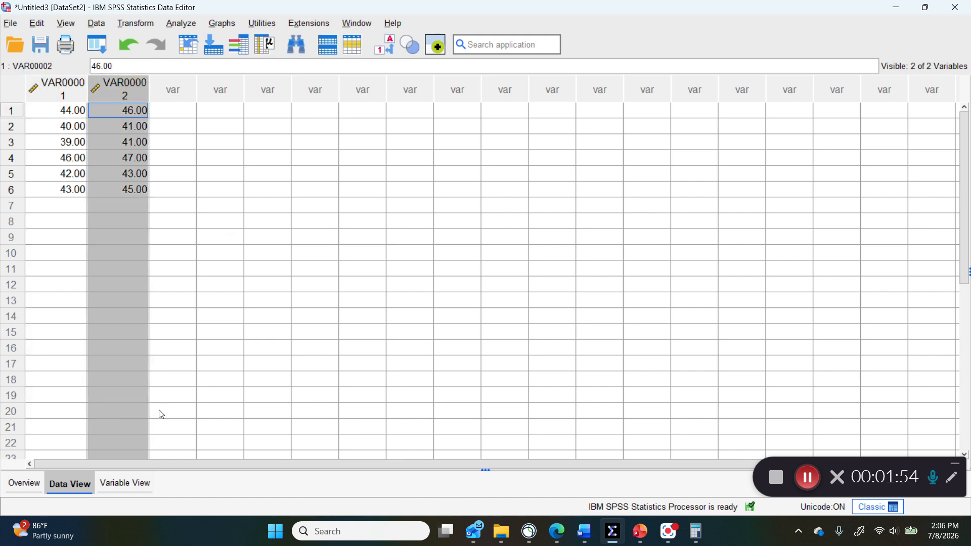
left_click(120, 490)
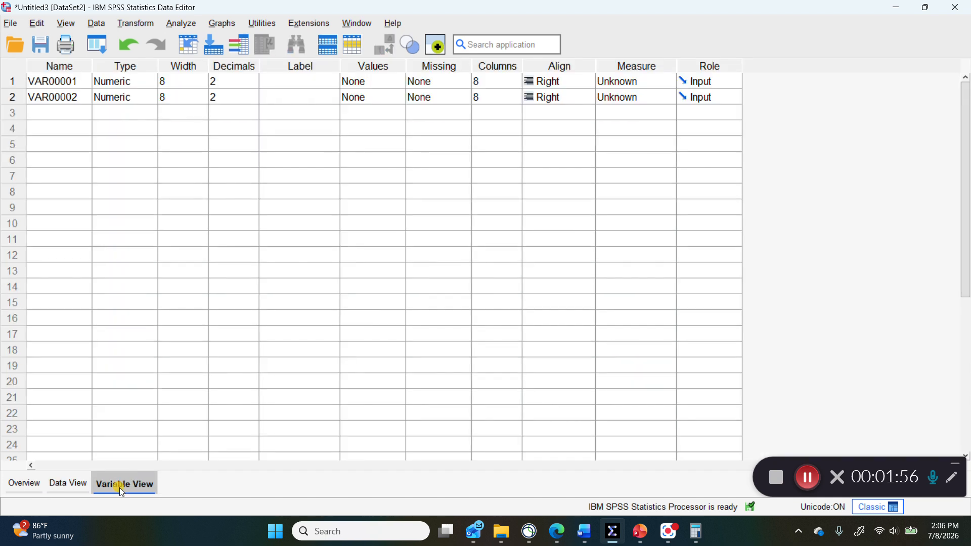
left_click(82, 83)
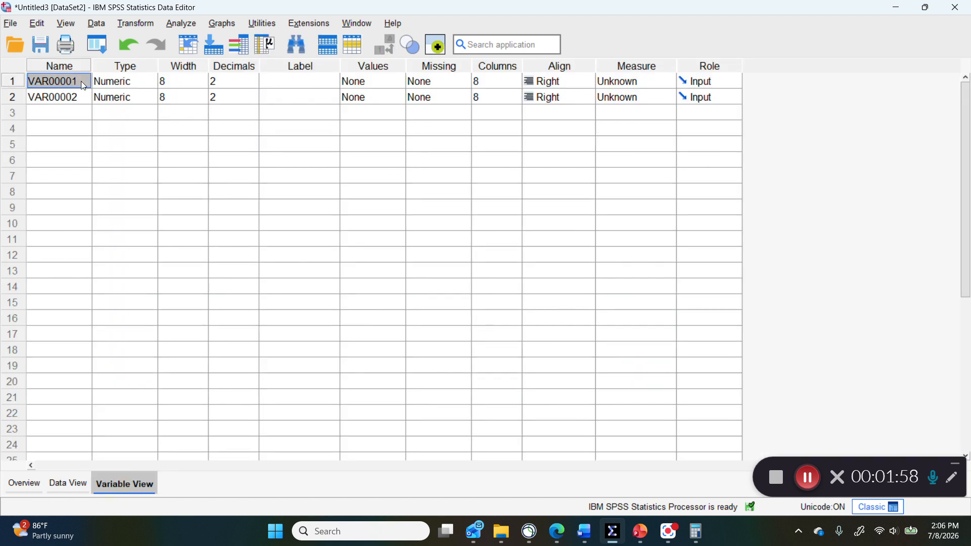
type("Before")
key("Return")
type("After")
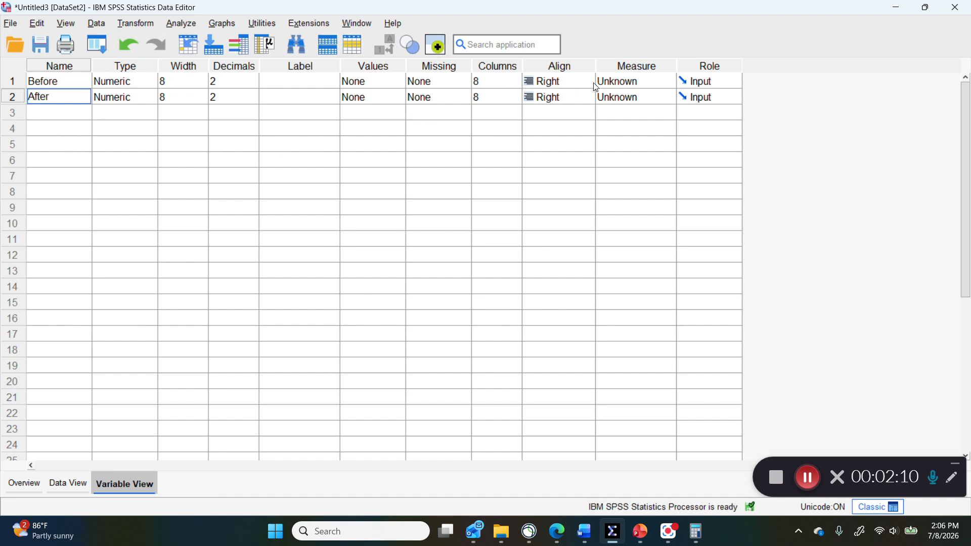
Step: Set the measurement level of both Before and After to Scale and return to the data sheet
left_click(653, 80)
left_click(656, 97)
left_click(656, 97)
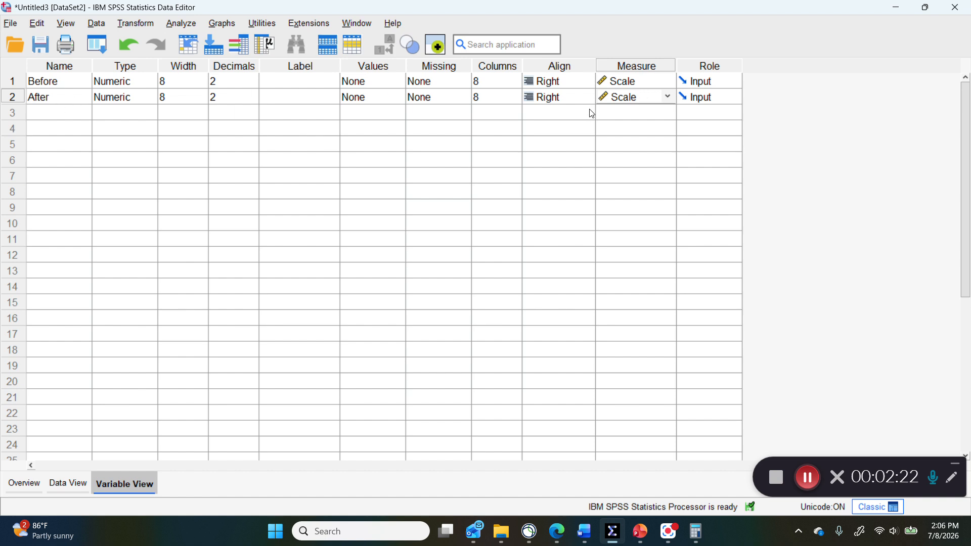
left_click(76, 486)
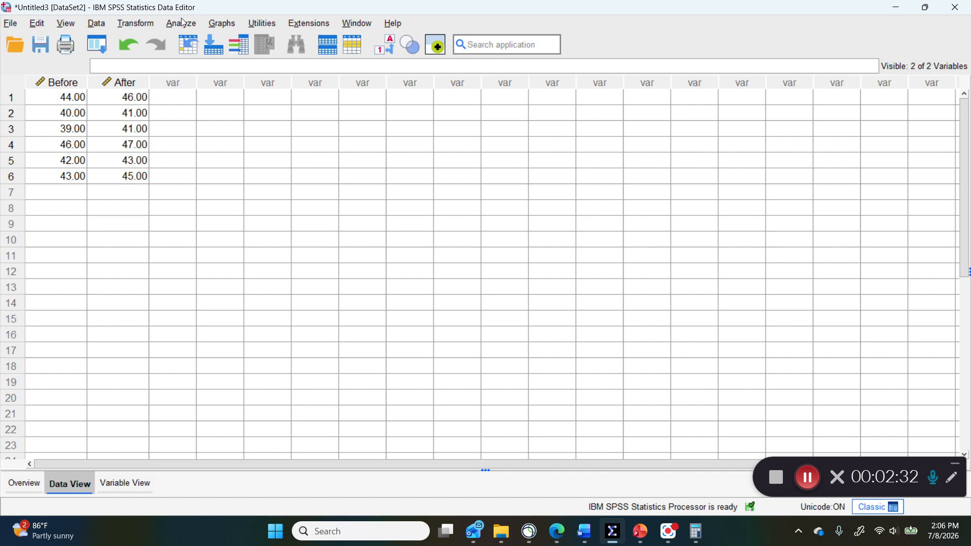
Step: Set up a Paired-Samples T Test with Before as Variable1 and After as Variable2 of pair 1
left_click(584, 531)
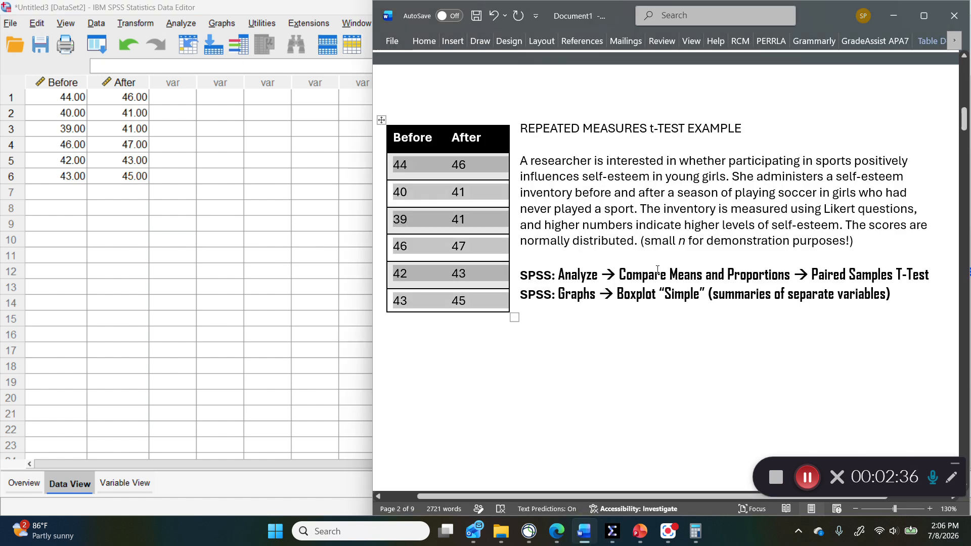
left_click(870, 274)
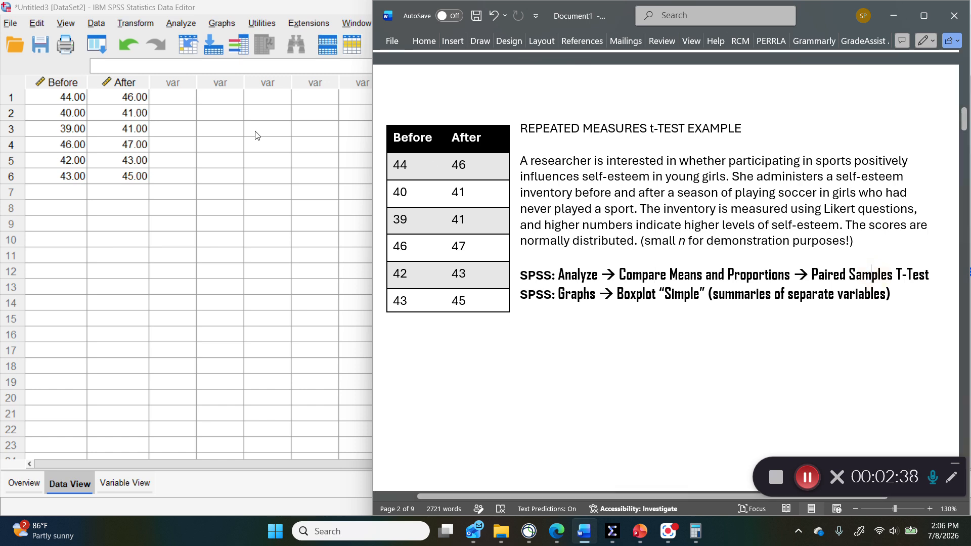
left_click(184, 25)
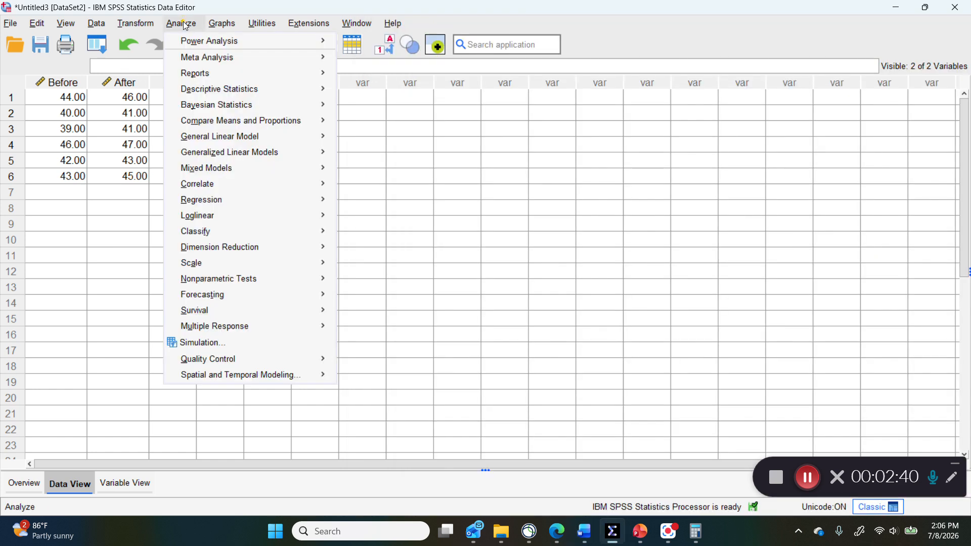
mouse_move(215, 126)
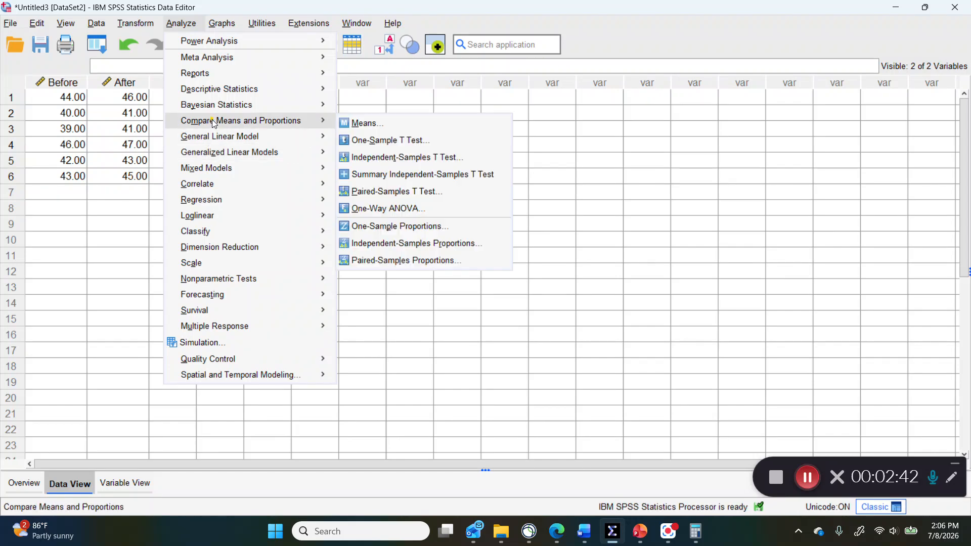
left_click(391, 193)
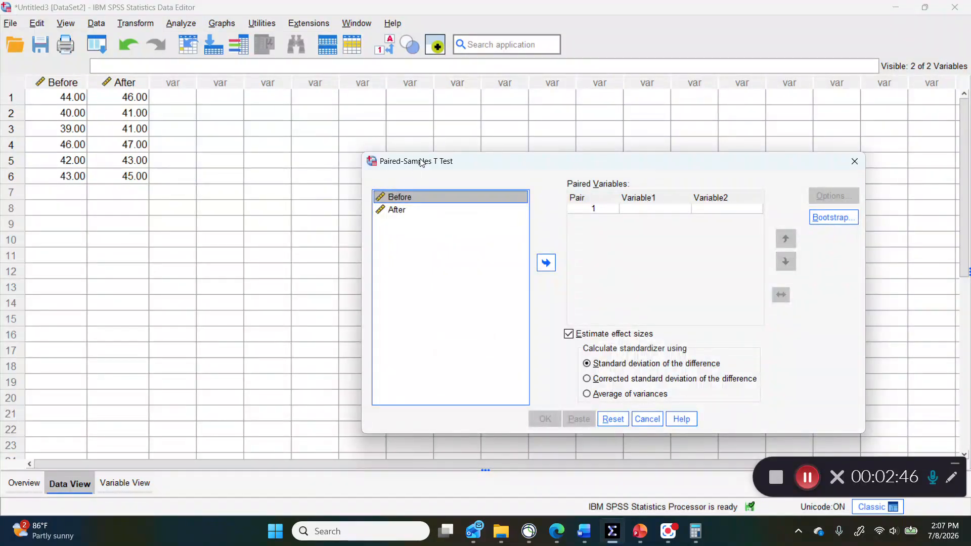
left_click_drag(421, 162, 396, 116)
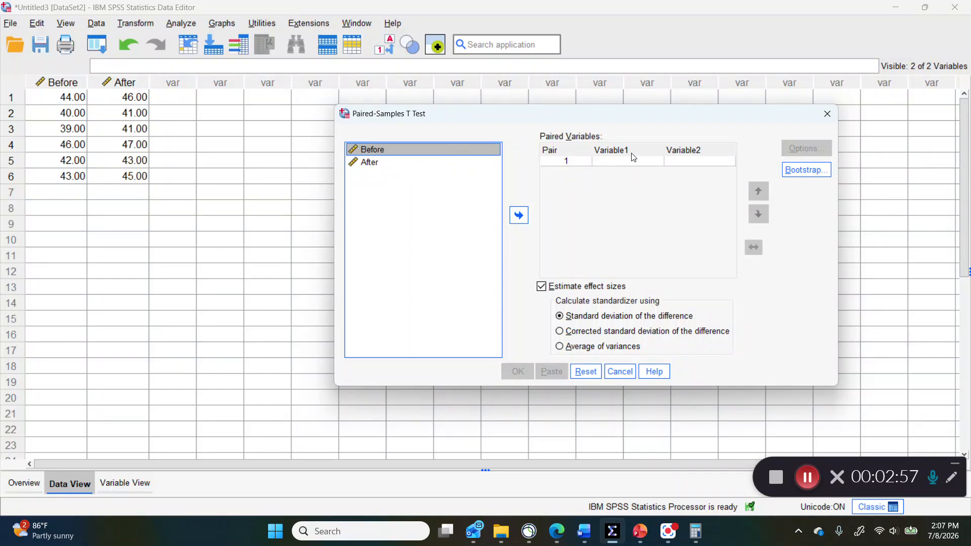
left_click(379, 162, "ctrl")
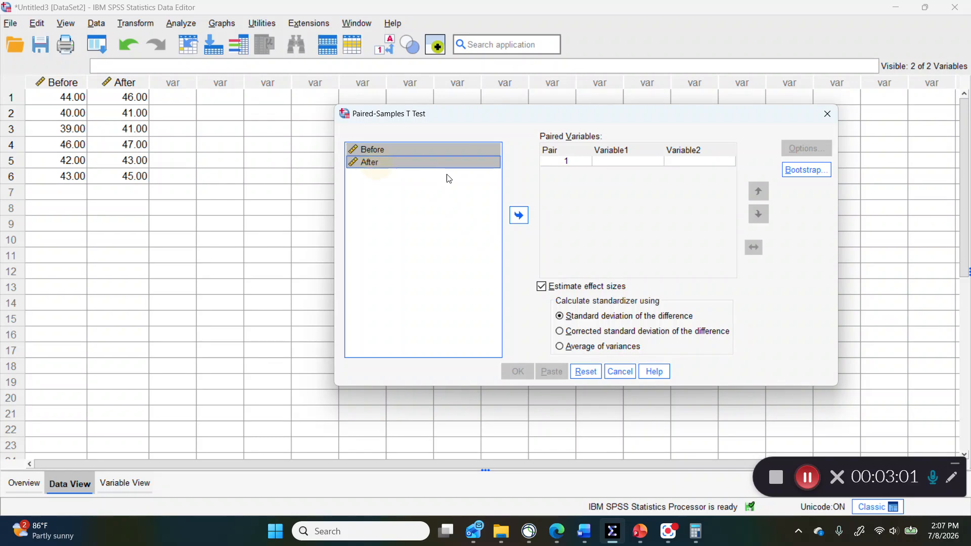
left_click(518, 216)
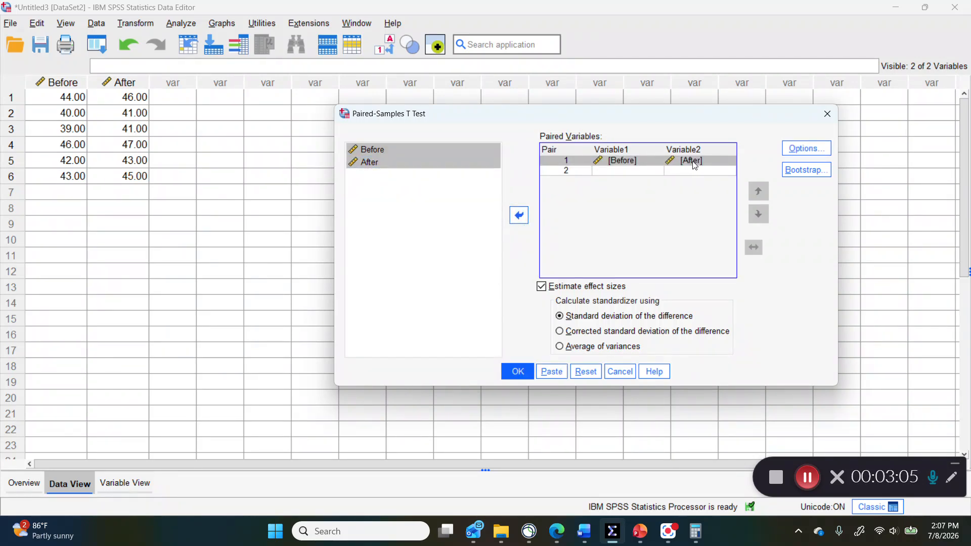
Step: Accept the 95% confidence interval option and run the paired-samples t test
left_click(802, 148)
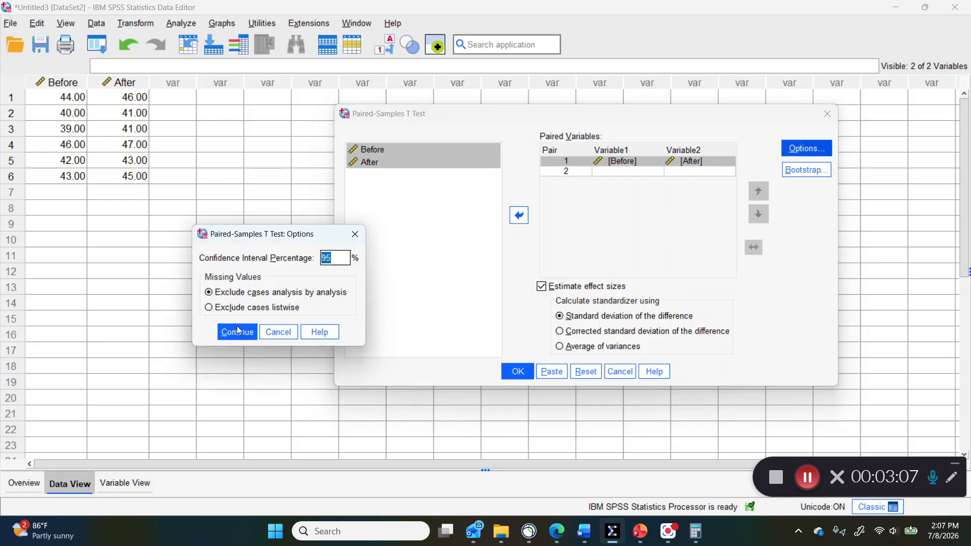
left_click(239, 334)
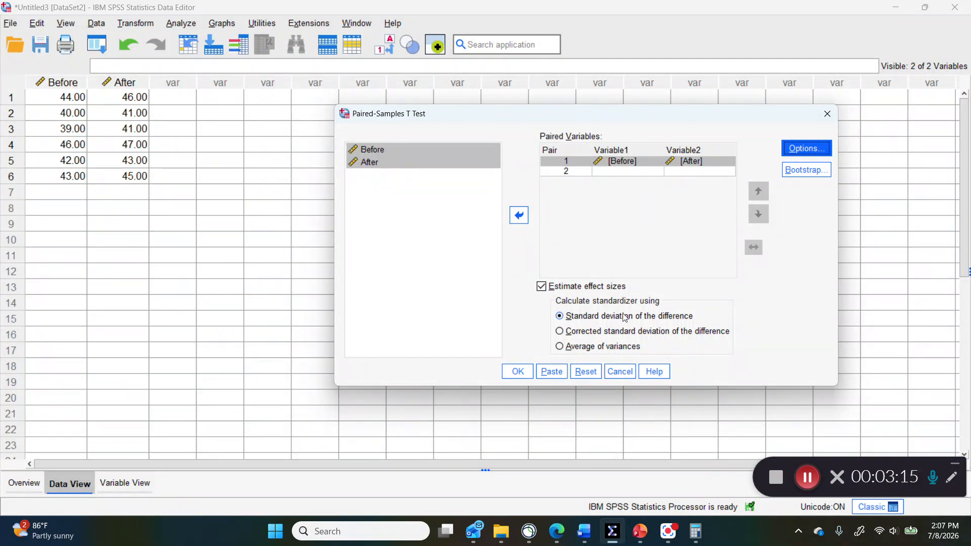
left_click(519, 374)
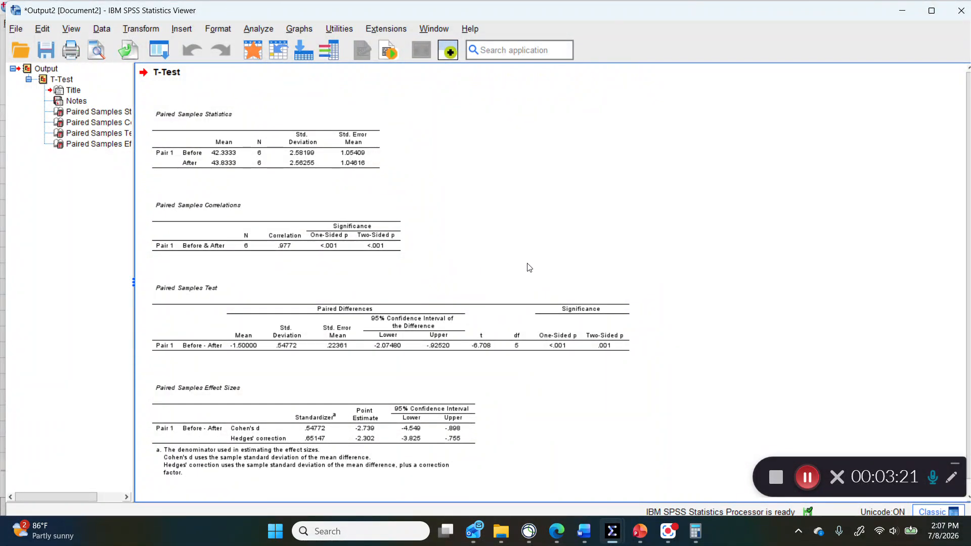
Step: Examine the statistics, correlations, test and effect size tables in the output against the research question in the Word document
left_click(244, 146)
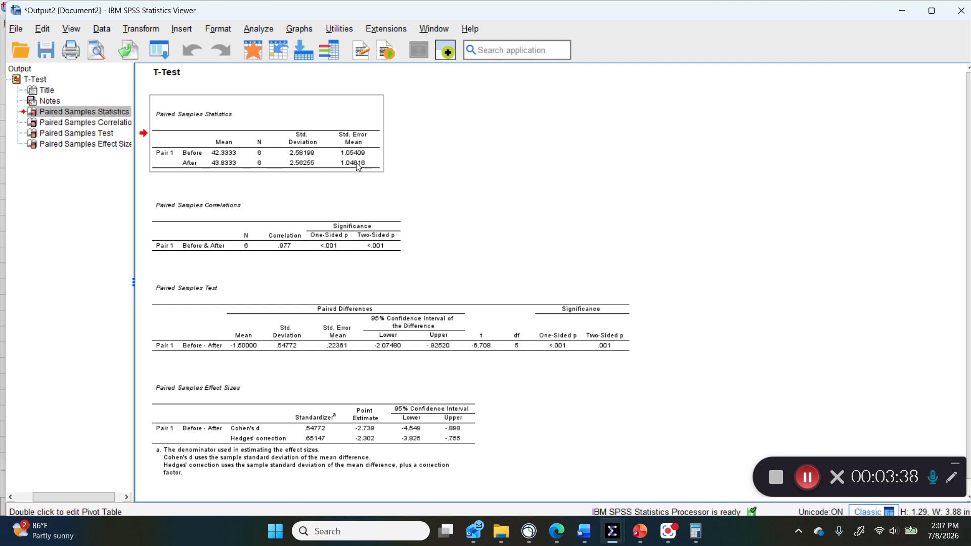
left_click(253, 171)
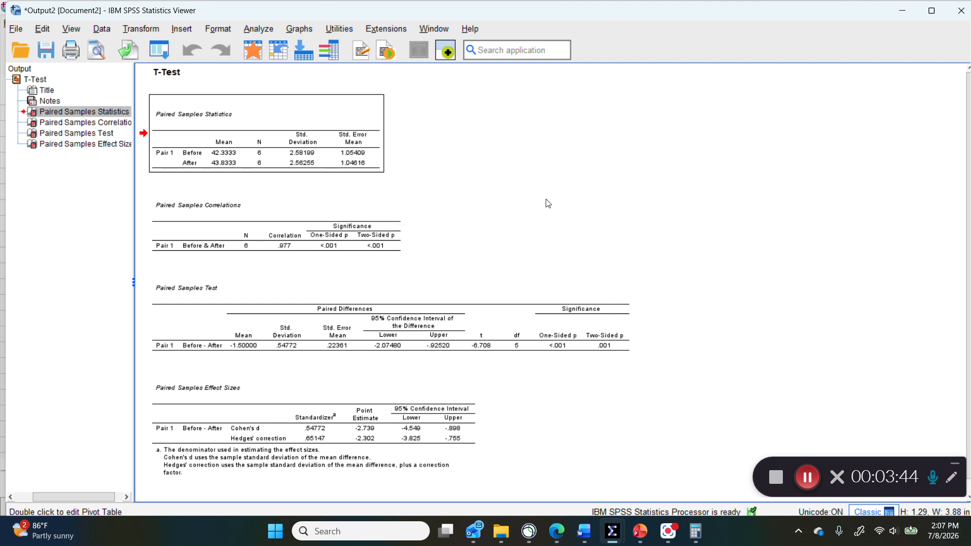
left_click(256, 239)
left_click(334, 337)
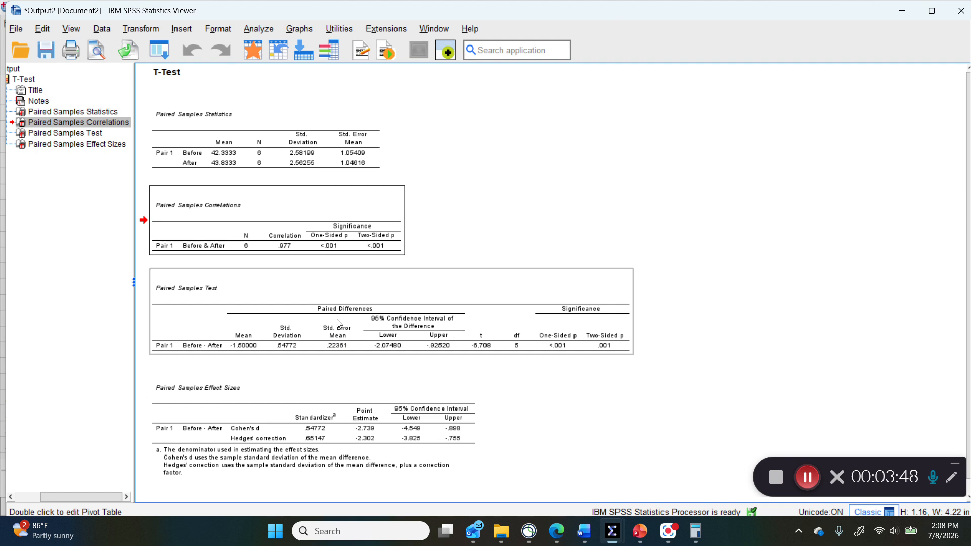
left_click(338, 333)
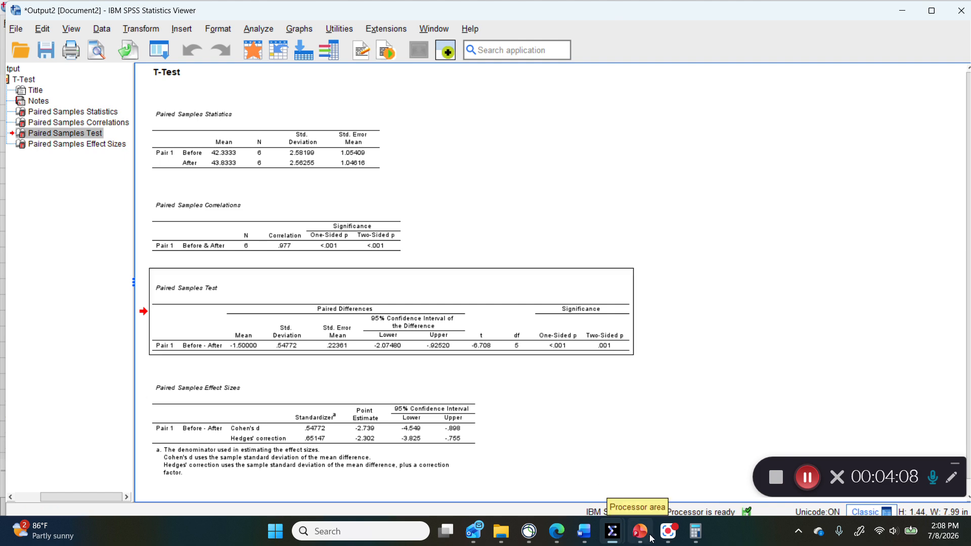
mouse_move(644, 534)
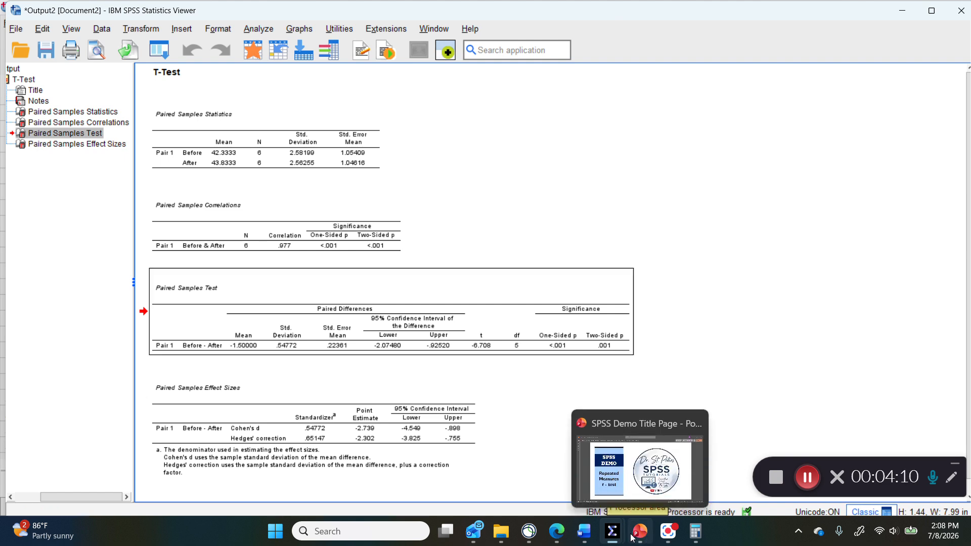
left_click(583, 530)
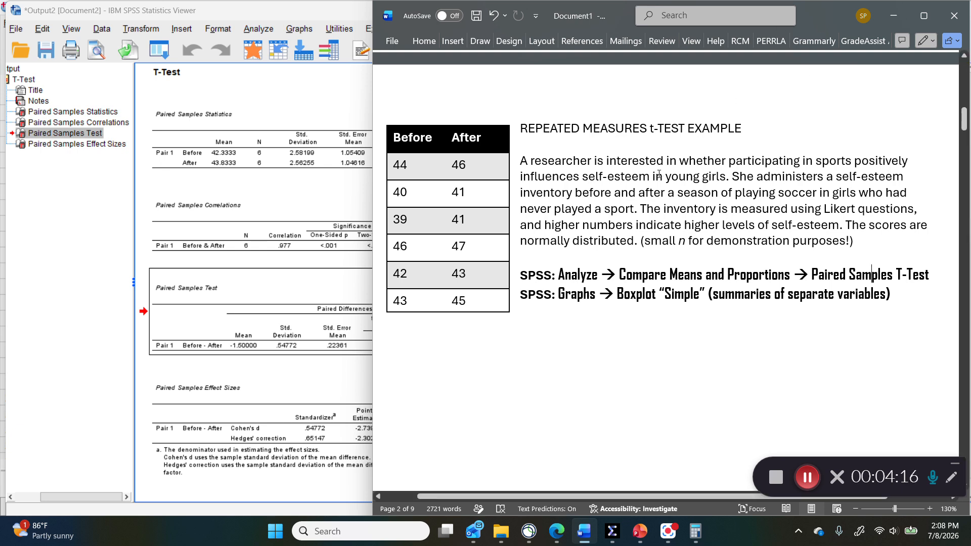
left_click(322, 332)
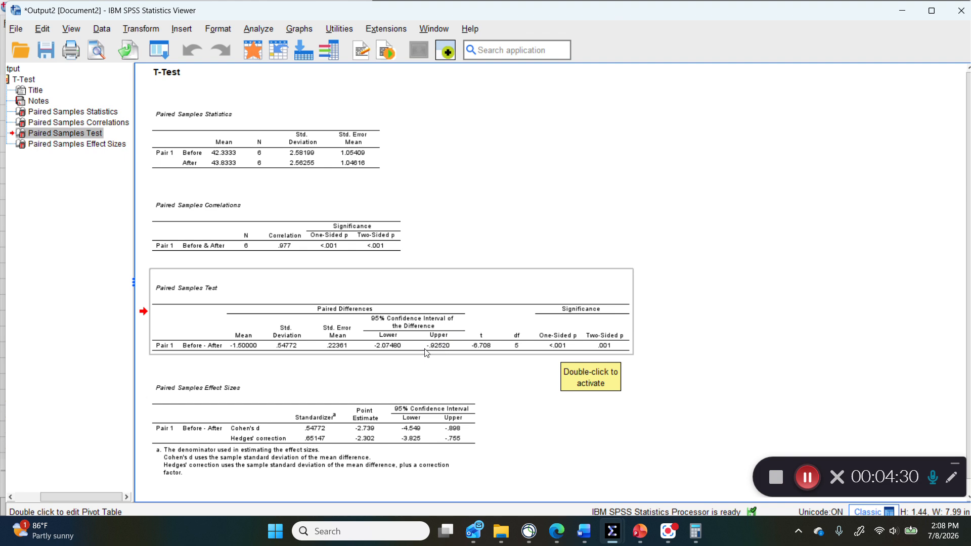
left_click(443, 418)
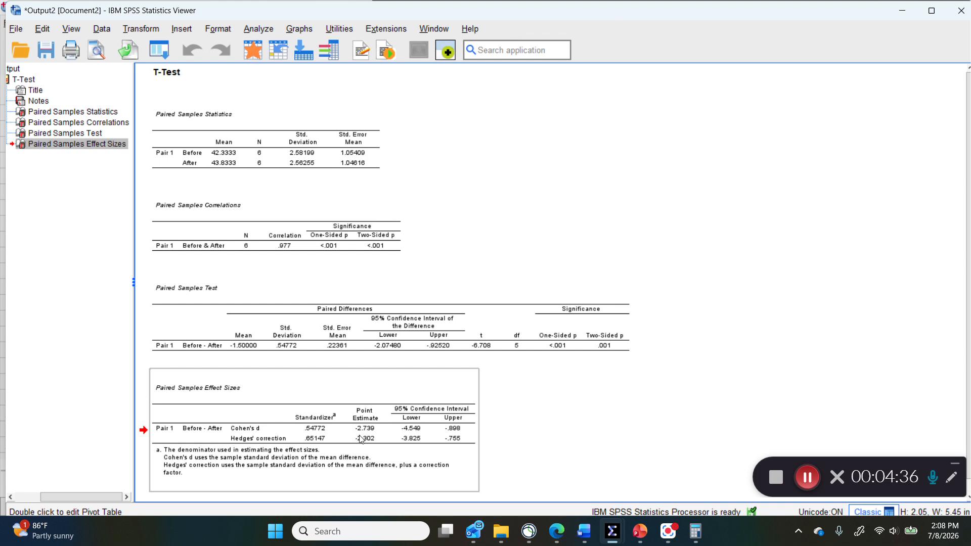
Step: Highlight the confidence limits, t, df and one-sided p cells of the Paired Samples Test table in yellow
left_click(564, 333)
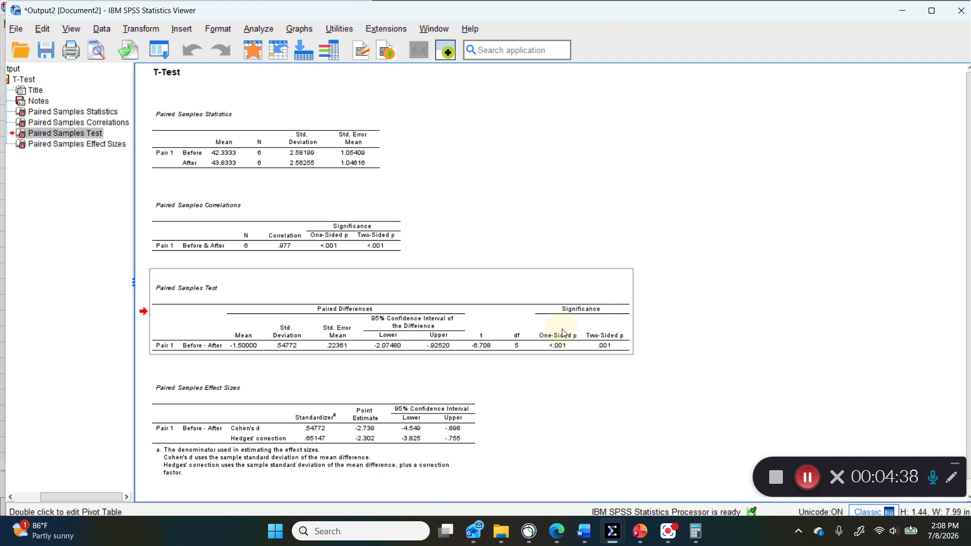
double_click(535, 339)
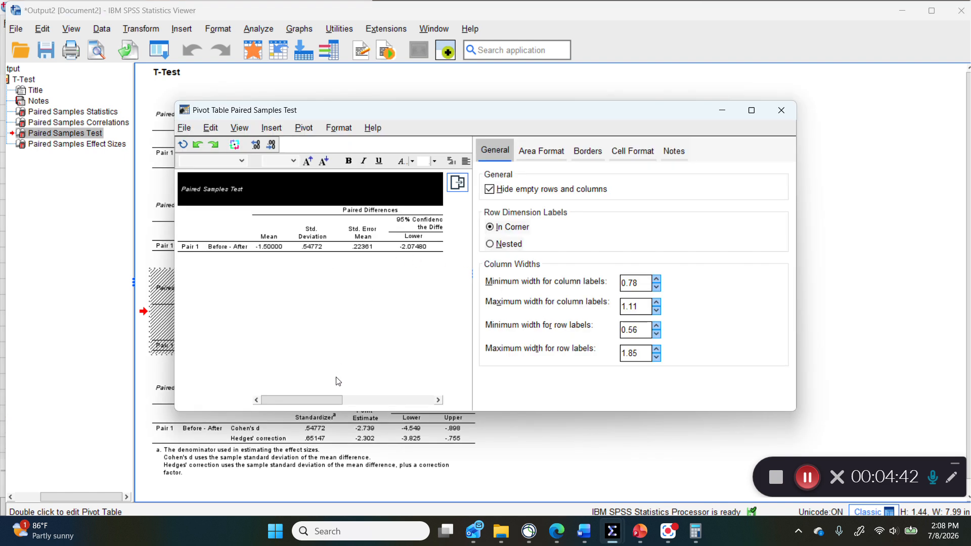
left_click_drag(326, 399, 398, 402)
left_click(305, 250)
left_click(382, 247, "shift")
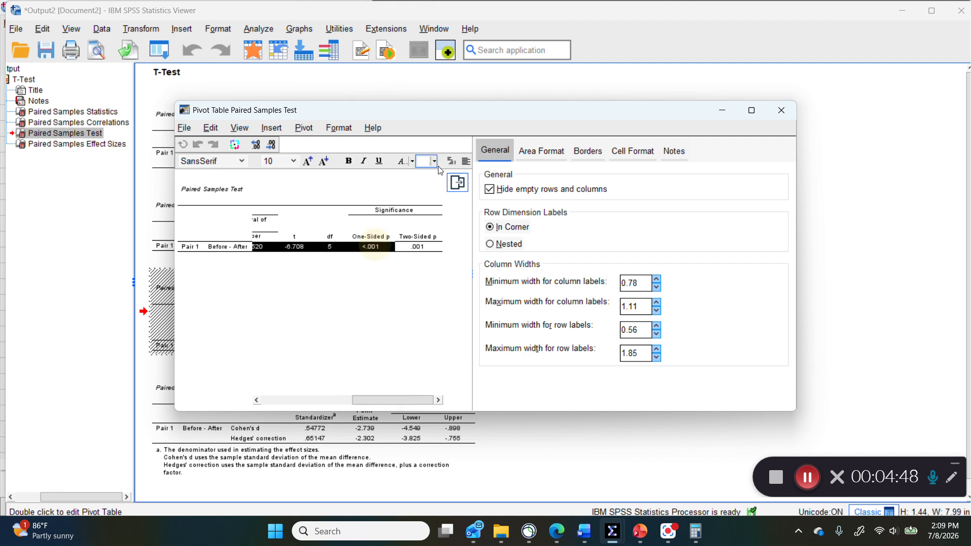
left_click(435, 162)
left_click(466, 225)
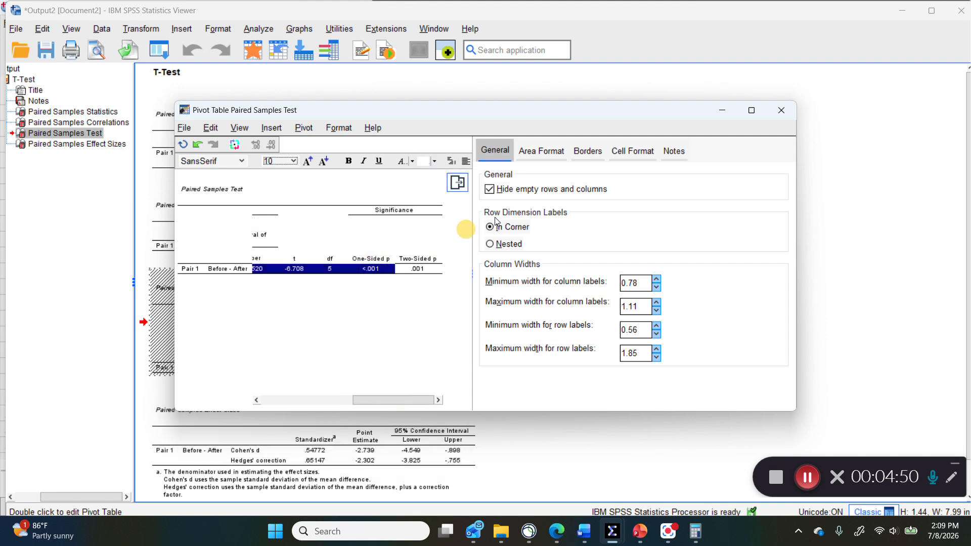
left_click(784, 110)
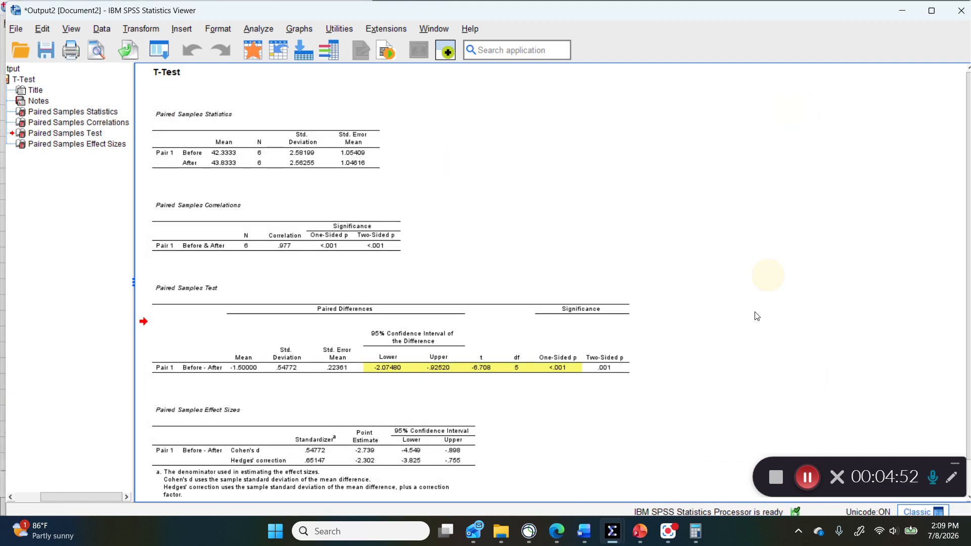
Step: Highlight the Cohen's d point estimate in the Paired Samples Effect Sizes table in yellow
scroll(726, 314, "down", 1)
left_click(455, 424)
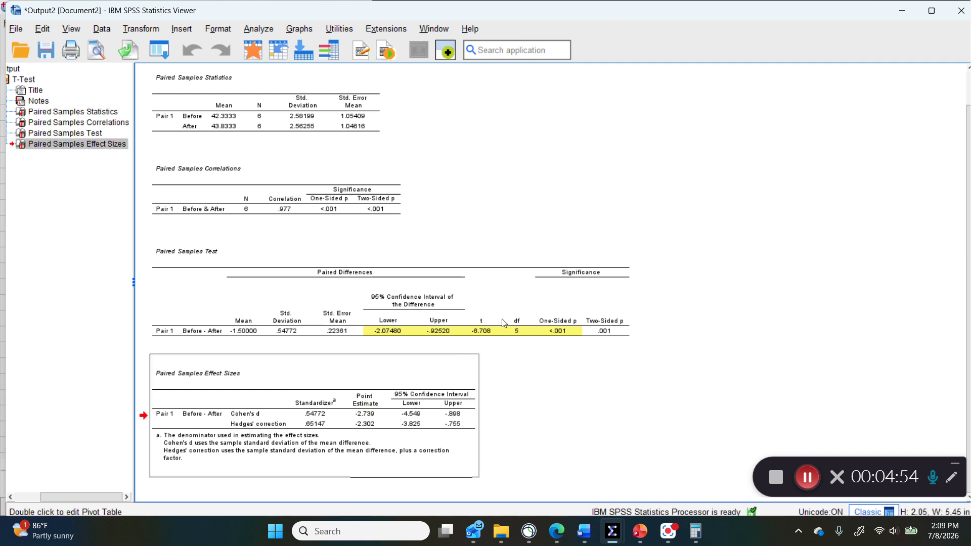
left_click(366, 398)
double_click(366, 398)
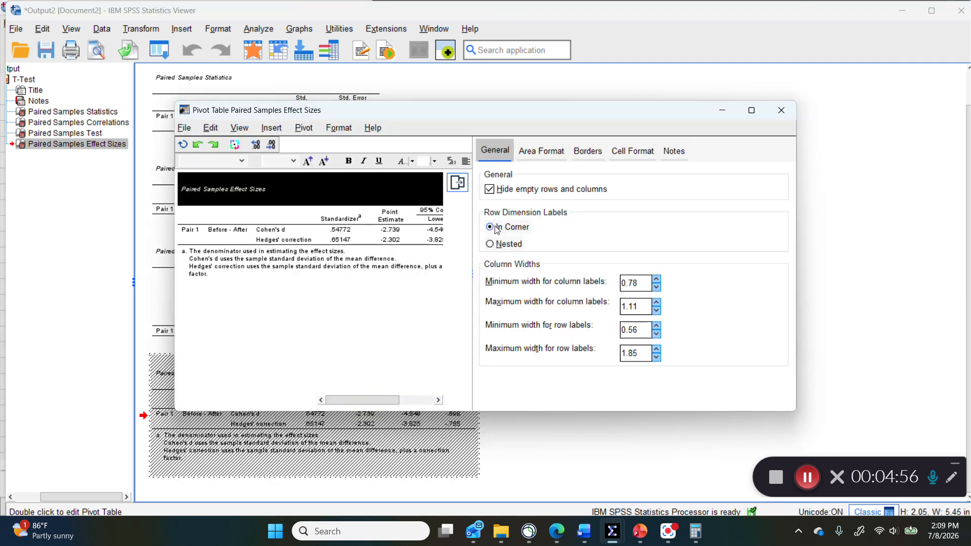
left_click(389, 233)
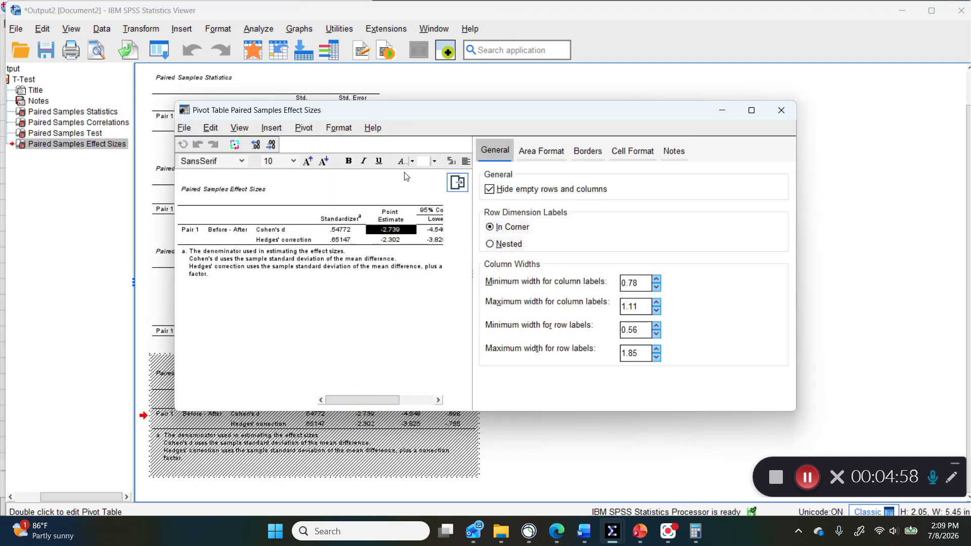
left_click(433, 161)
left_click(468, 230)
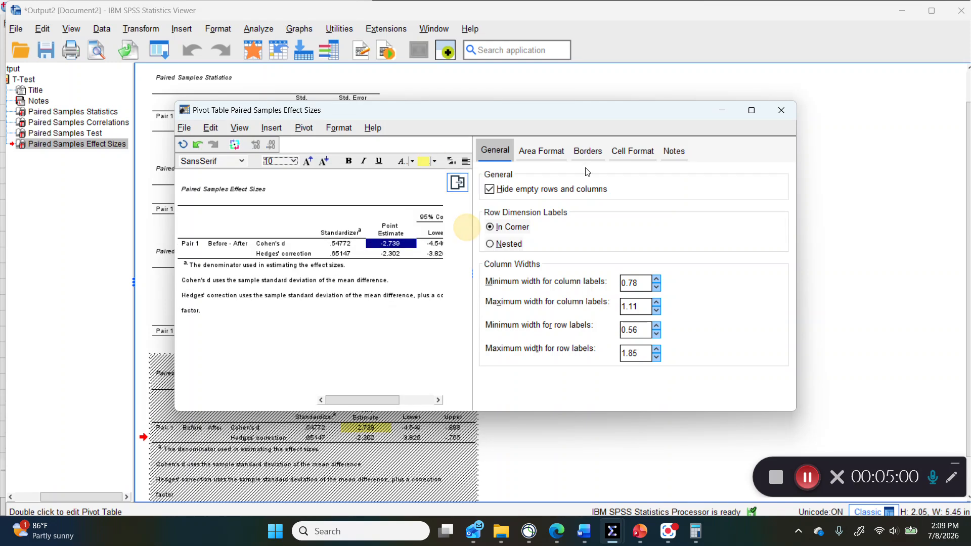
left_click(781, 109)
left_click(540, 306)
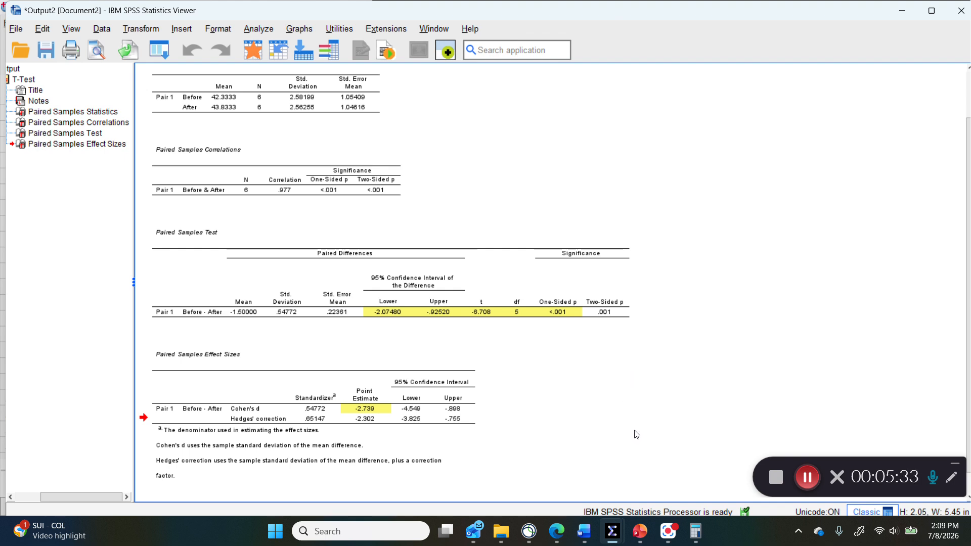
Step: Create a simple boxplot using summaries of separate variables, with boxes representing Before and After
scroll(615, 436, "down", 1)
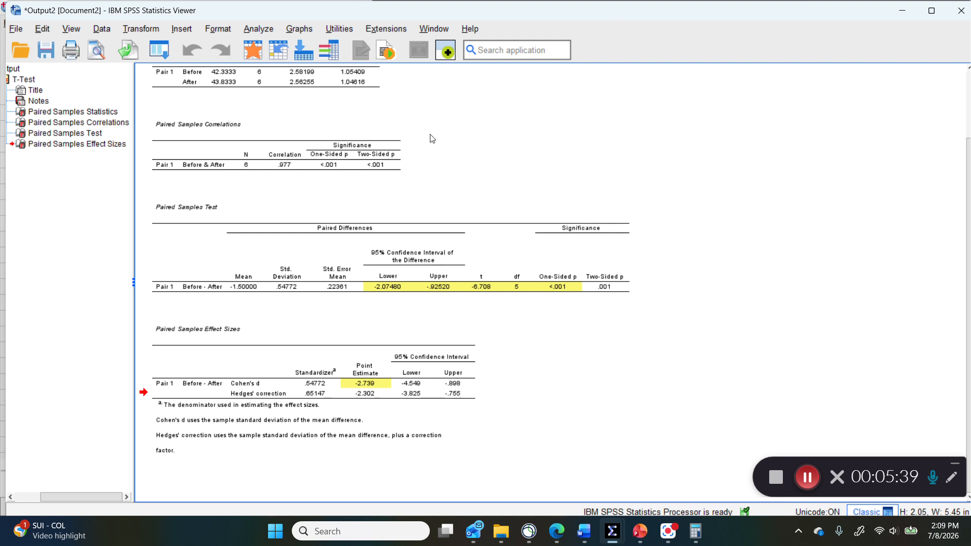
left_click(298, 29)
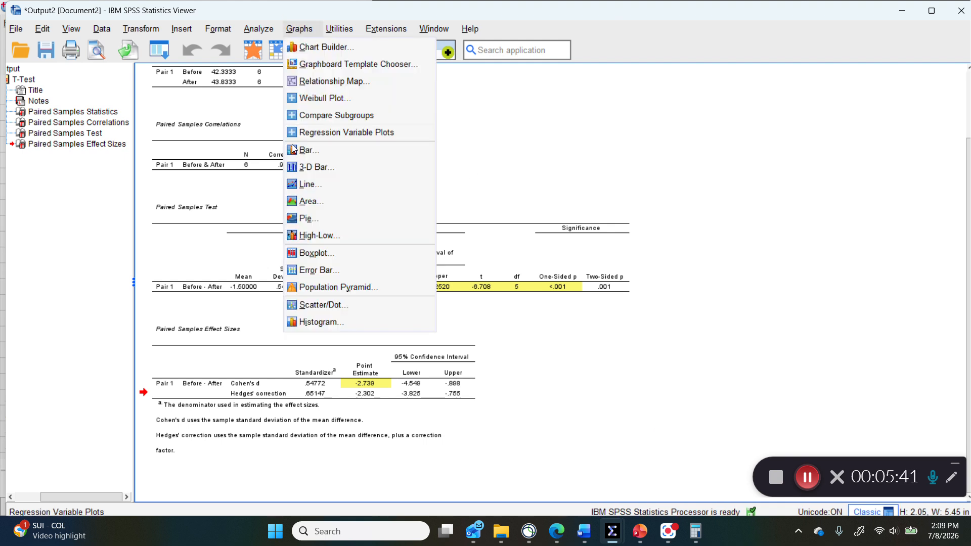
left_click(316, 253)
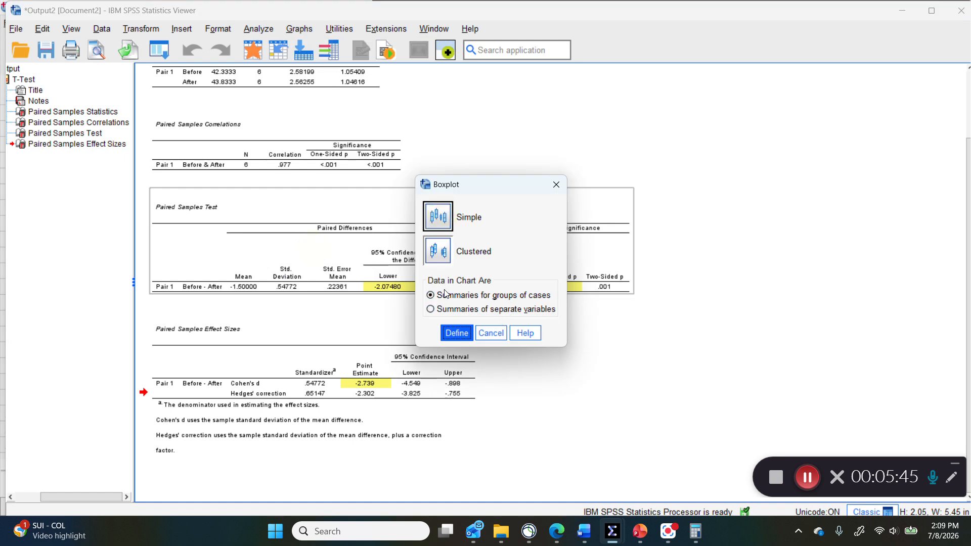
left_click(439, 310)
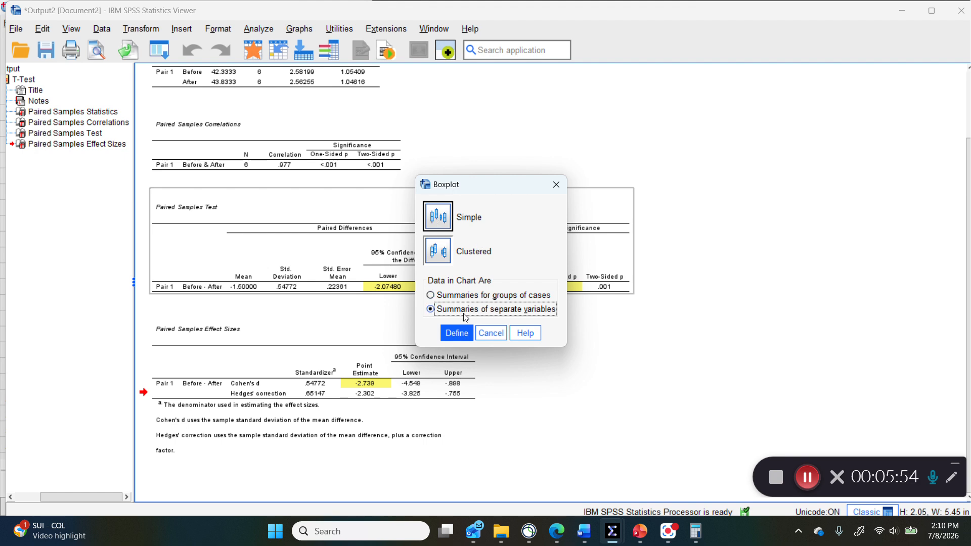
left_click(457, 333)
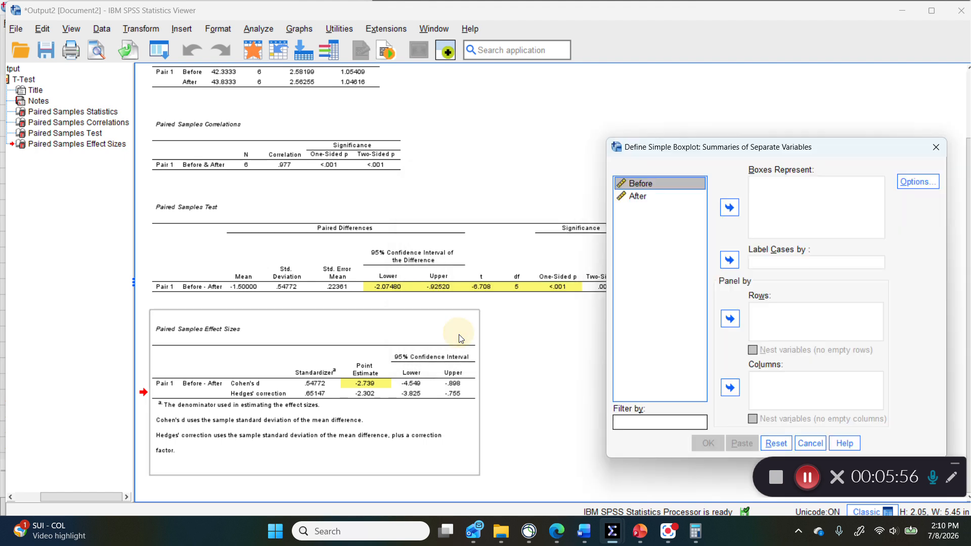
left_click(635, 201, "shift")
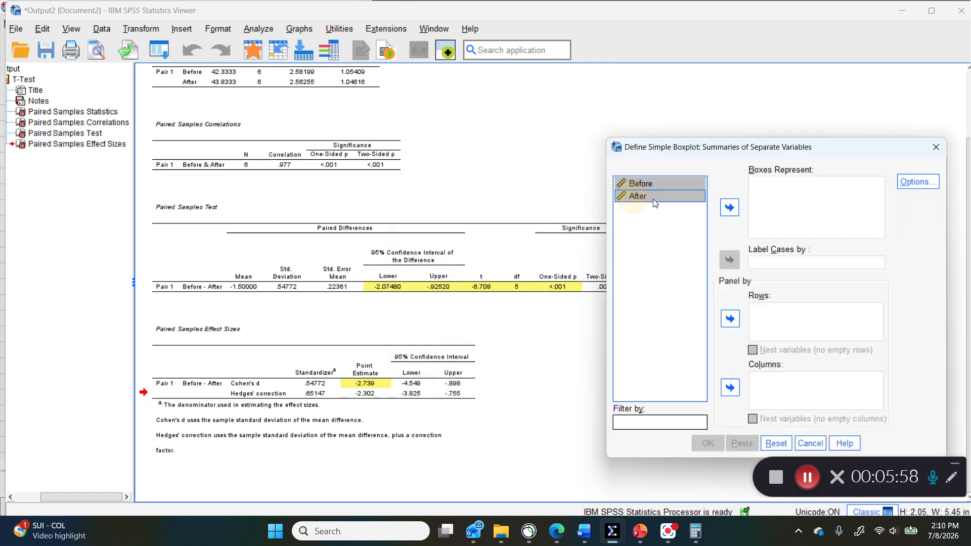
left_click(729, 206)
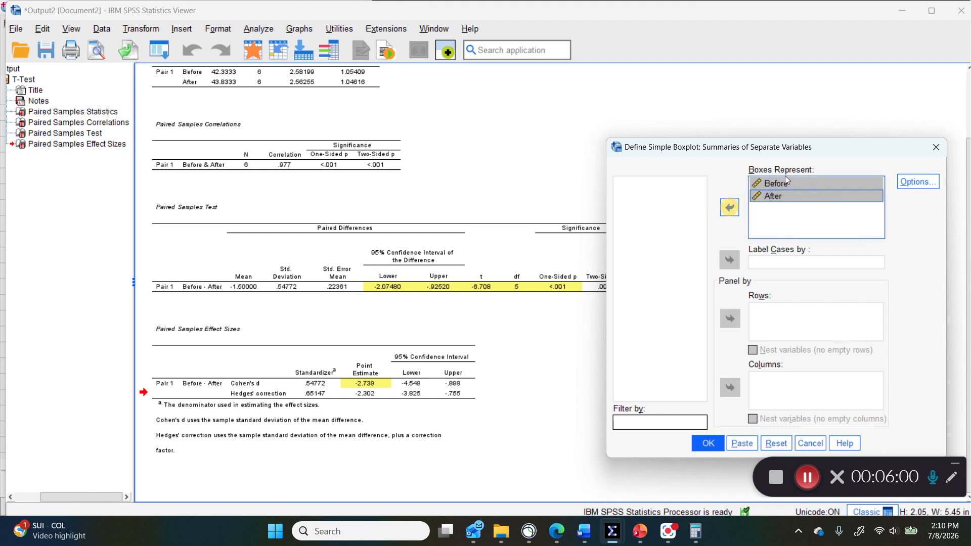
left_click(707, 442)
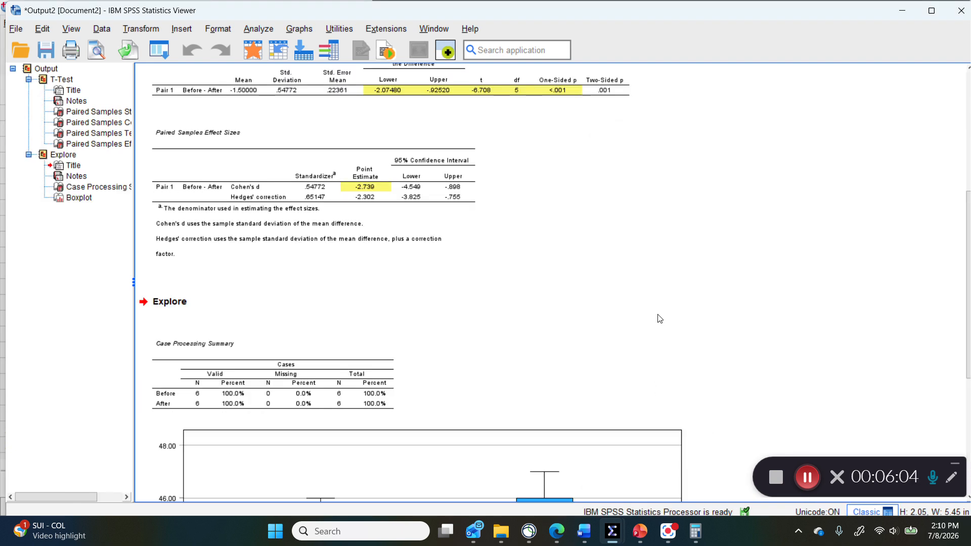
Step: Open the new boxplot for editing and hide its grid lines
scroll(658, 320, "down", 5)
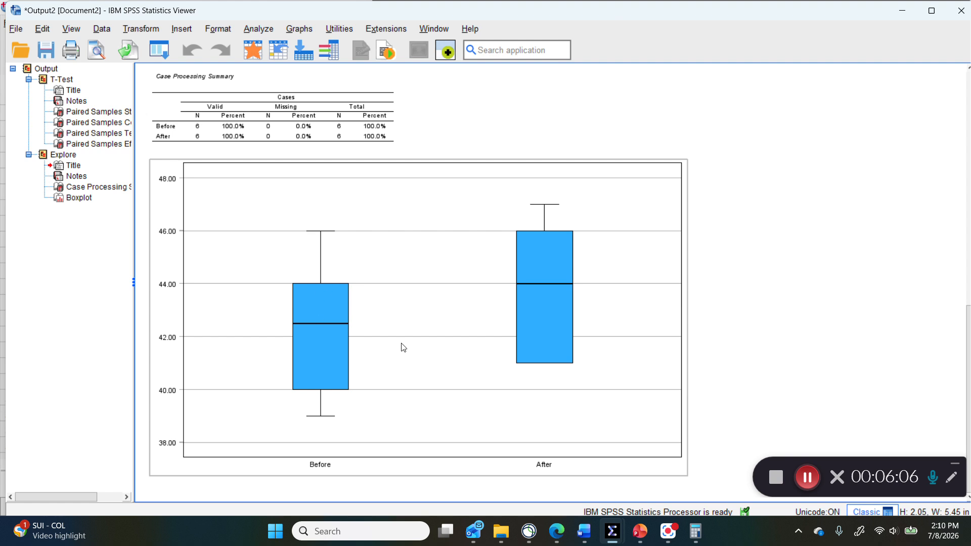
double_click(427, 265)
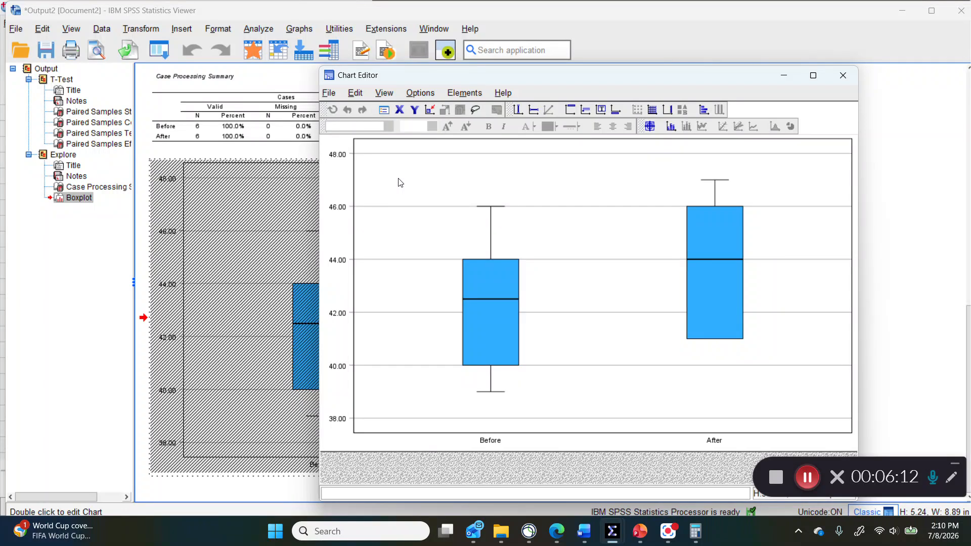
left_click(384, 93)
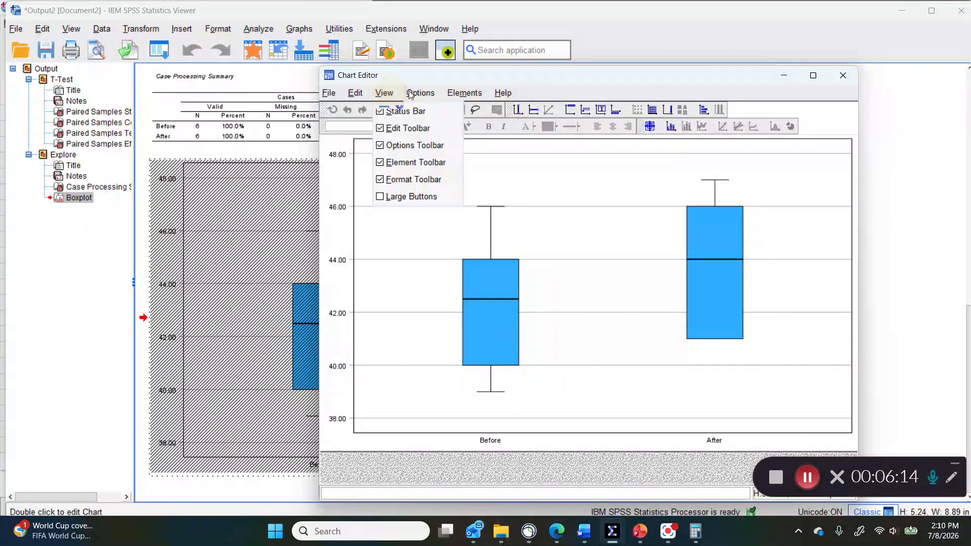
left_click(420, 93)
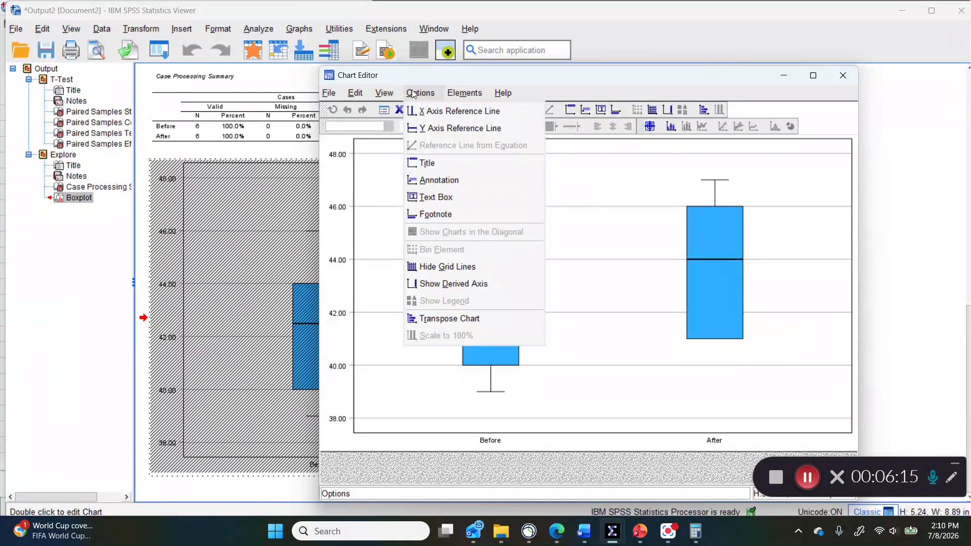
left_click(469, 267)
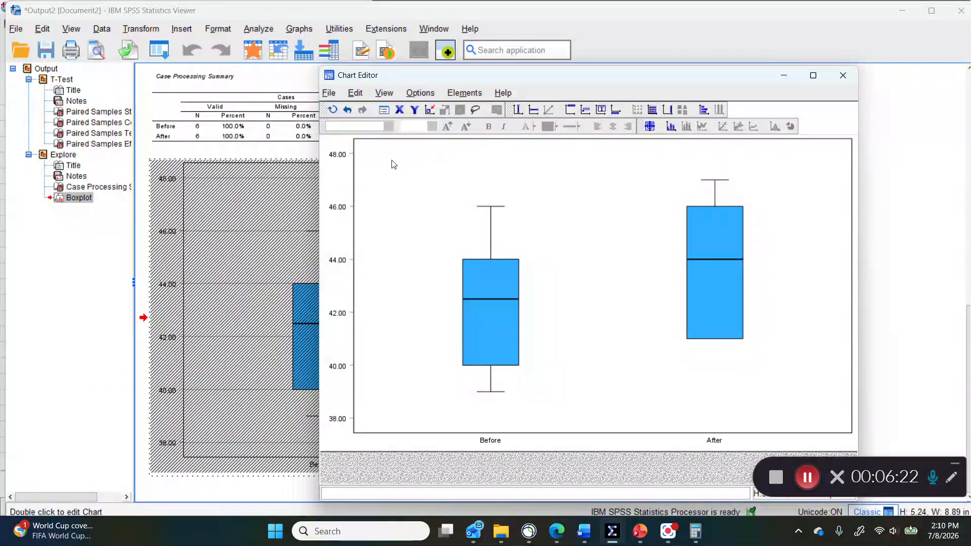
Step: Turn on the axis title for the boxplot's vertical axis
left_click(337, 156)
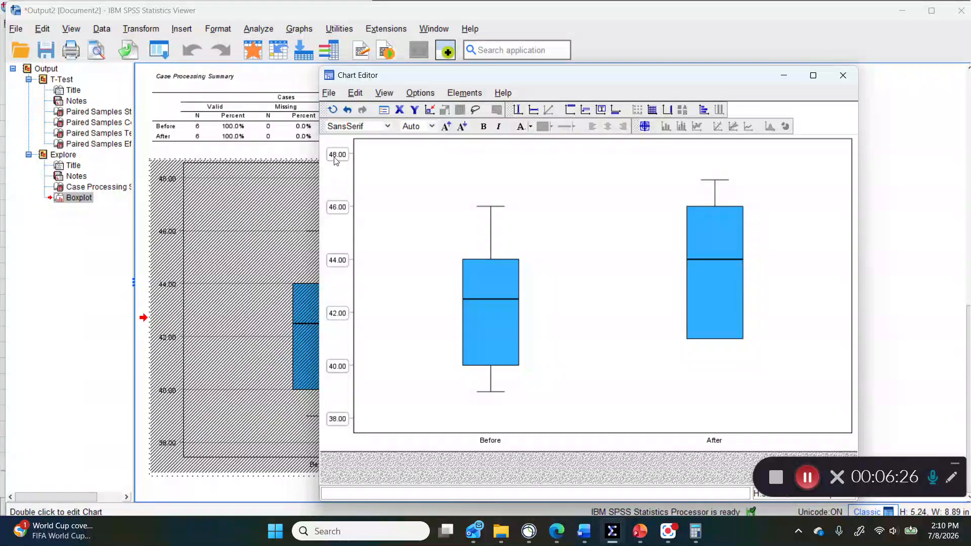
double_click(335, 155)
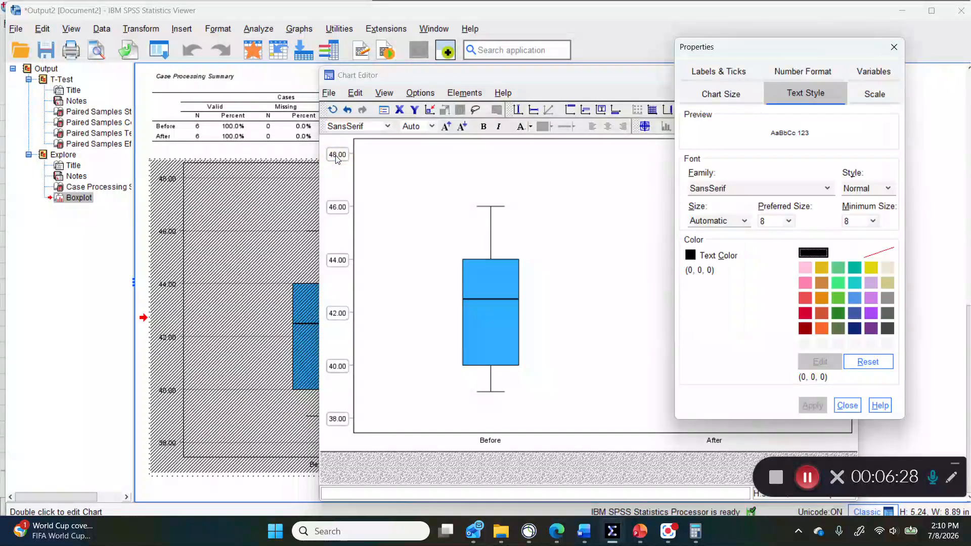
left_click(723, 72)
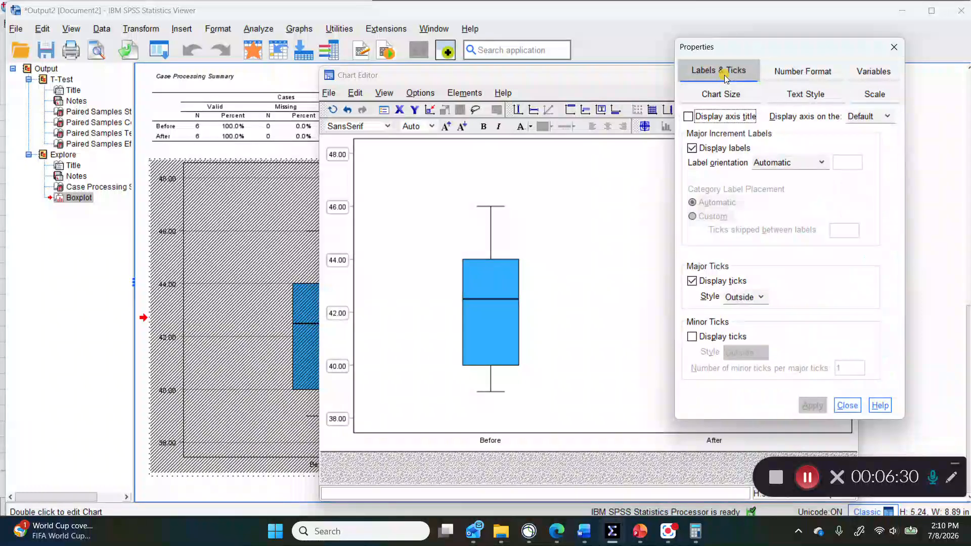
left_click(688, 117)
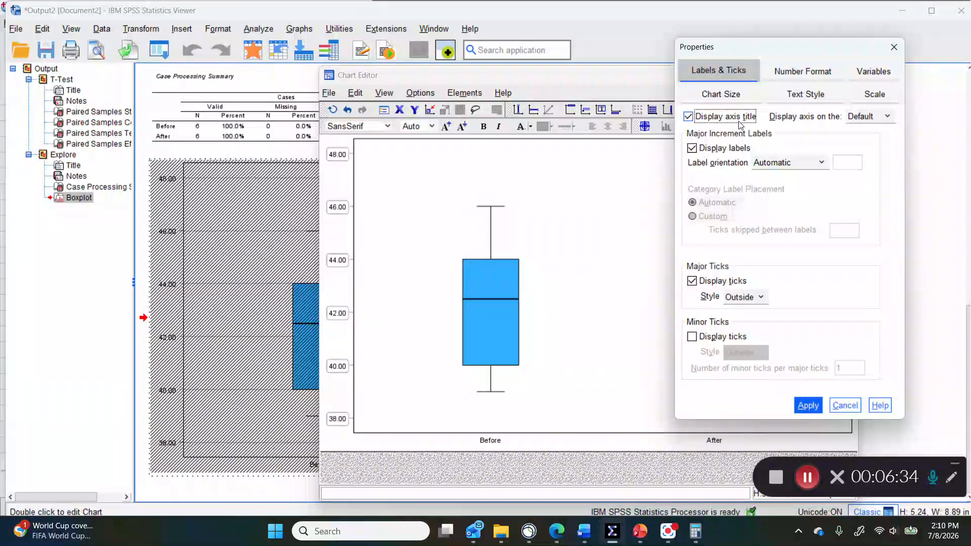
left_click(811, 407)
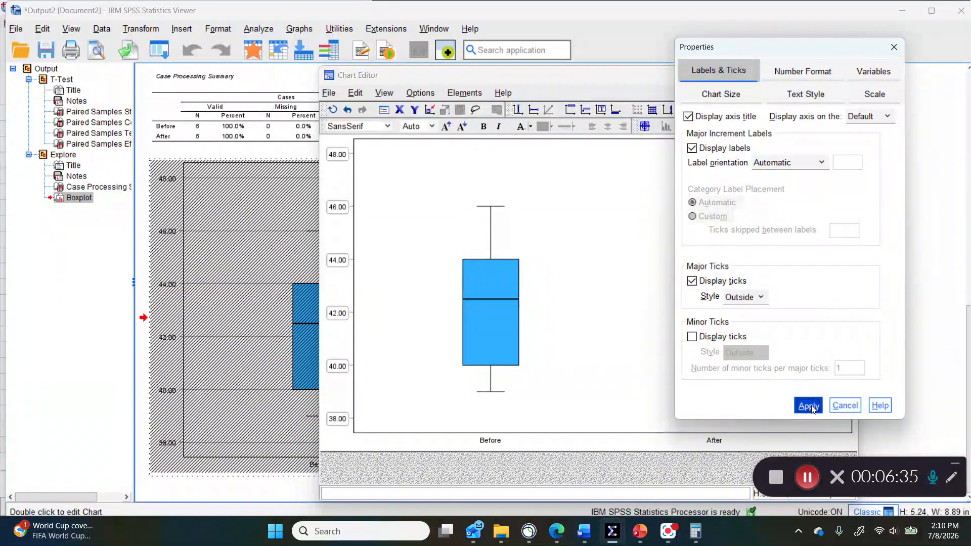
left_click(847, 407)
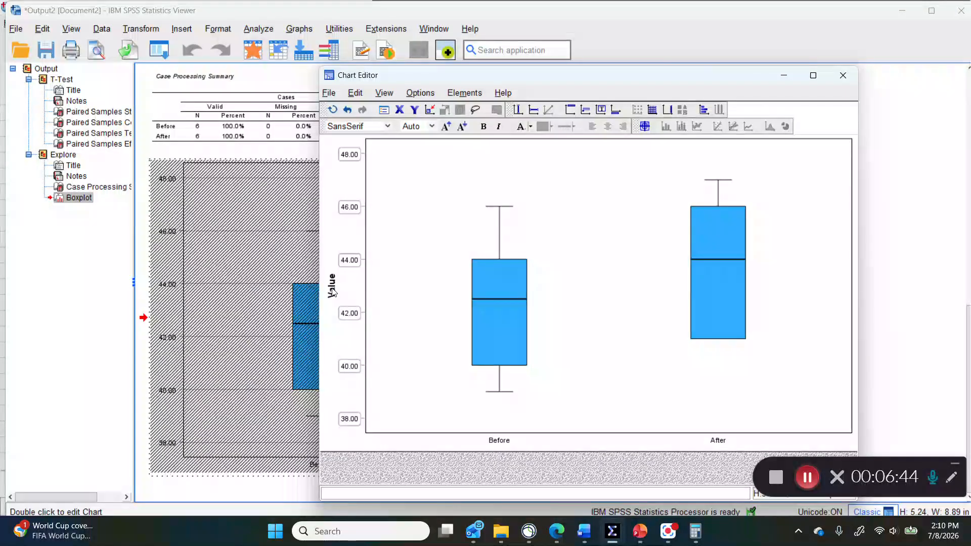
Step: Enlarge the Before and After category labels to font size 10
left_click(499, 441)
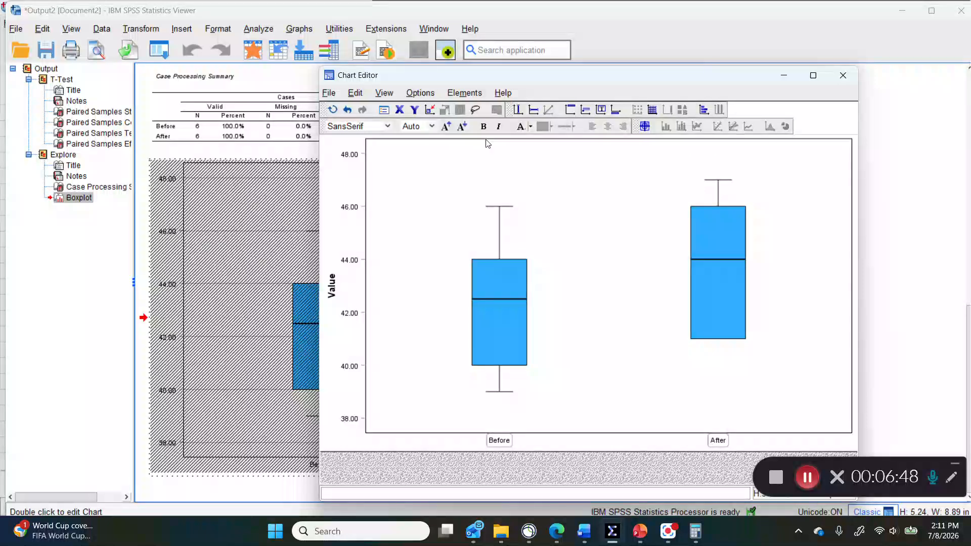
left_click(446, 126)
left_click(446, 127)
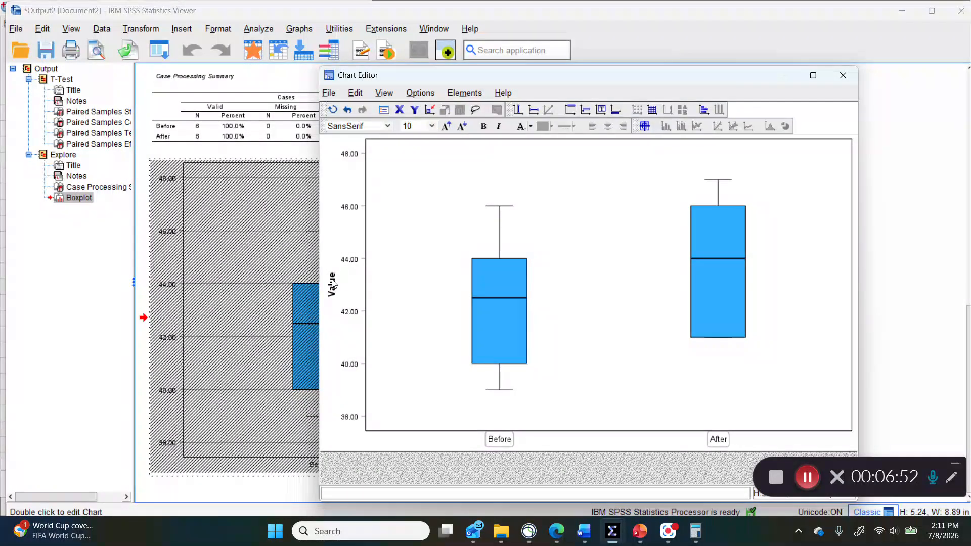
Step: Change the vertical axis title to Self-Esteem
left_click(332, 289)
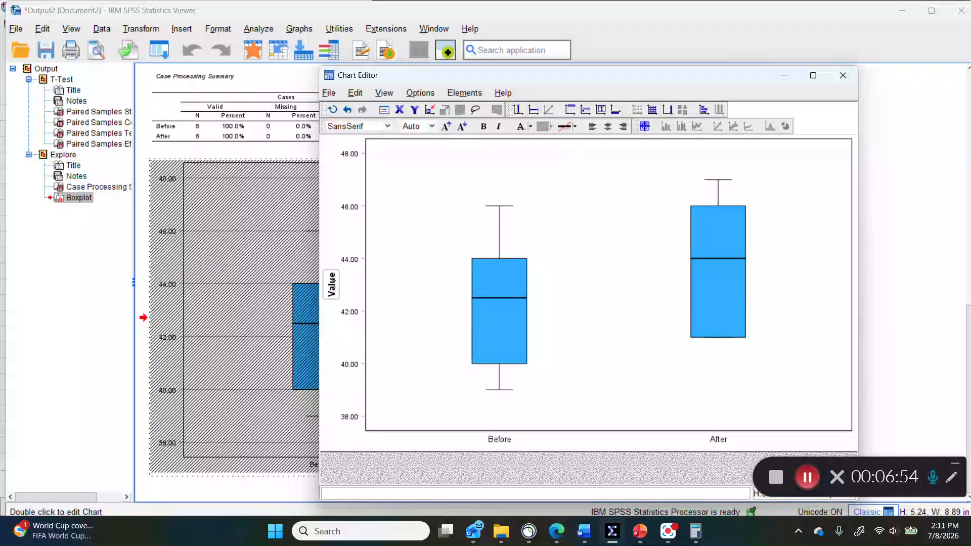
left_click(331, 282)
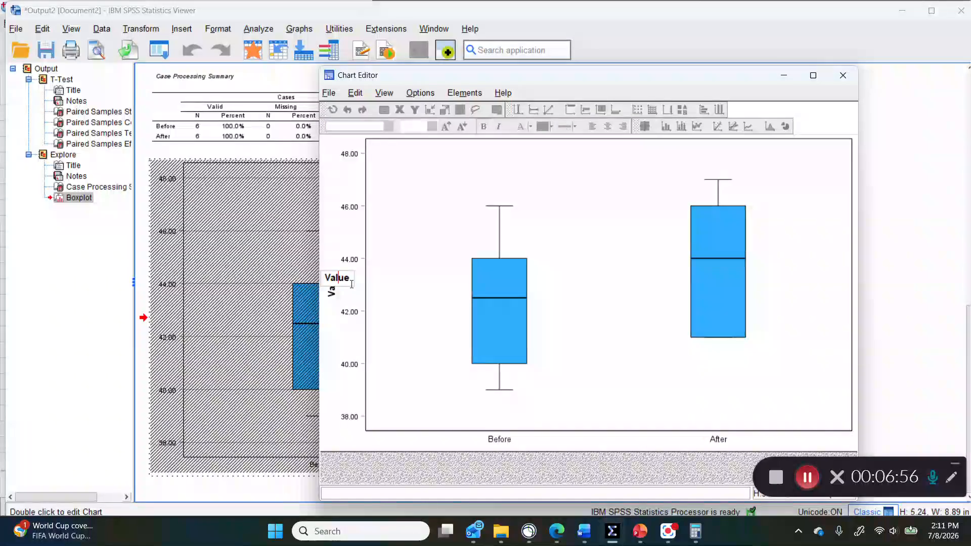
left_click(411, 302)
left_click(334, 290)
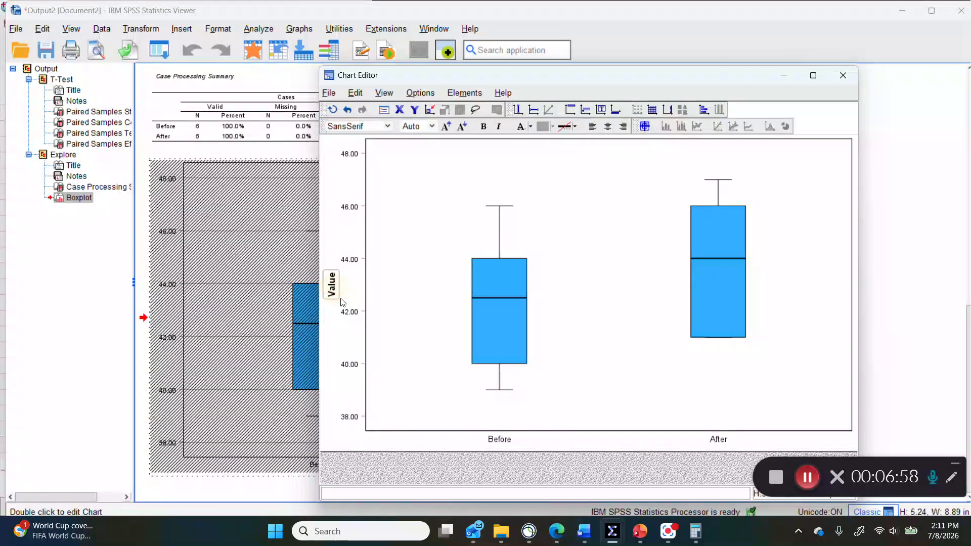
key("ctrl+a")
type("Self-Esteem")
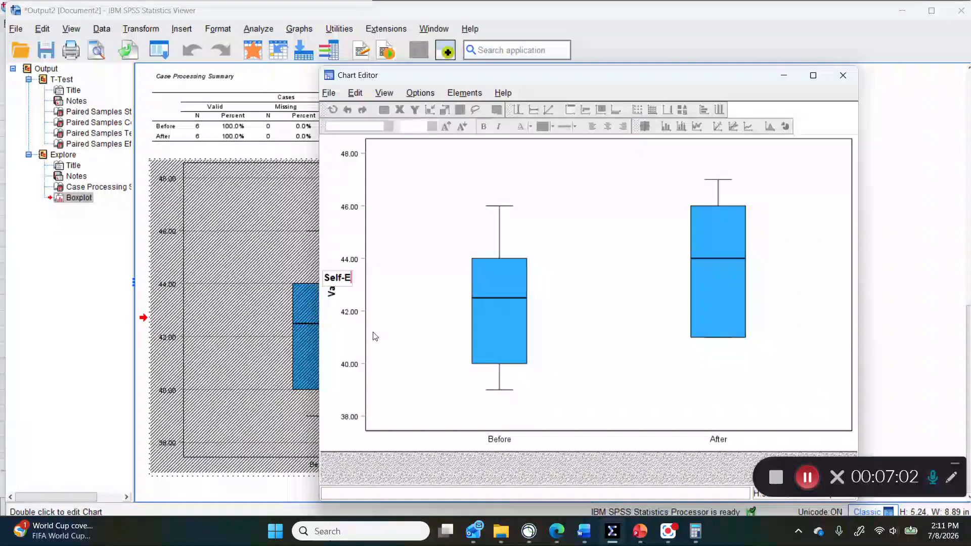
left_click(400, 279)
Step: Remove the bold formatting from the Self-Esteem axis title and close the chart editor
left_click(331, 286)
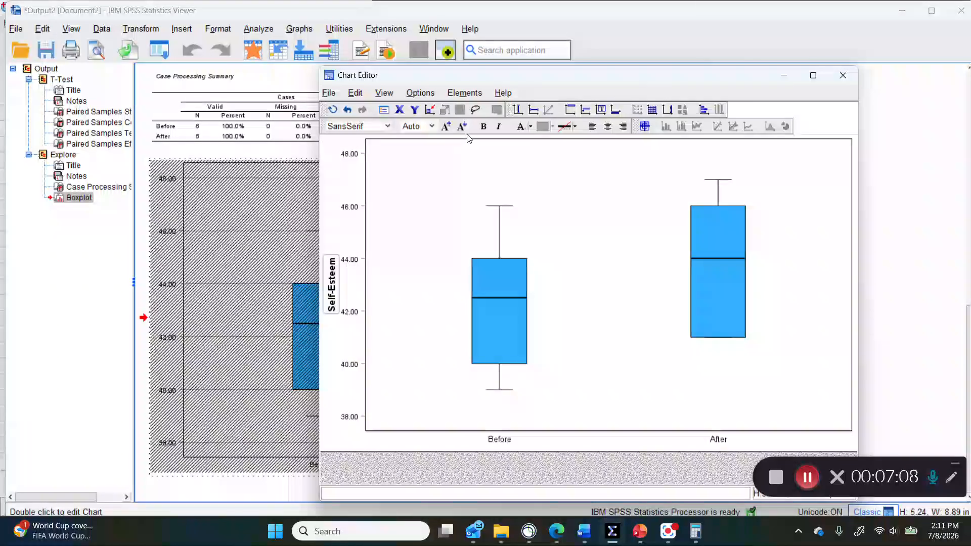
left_click(484, 127)
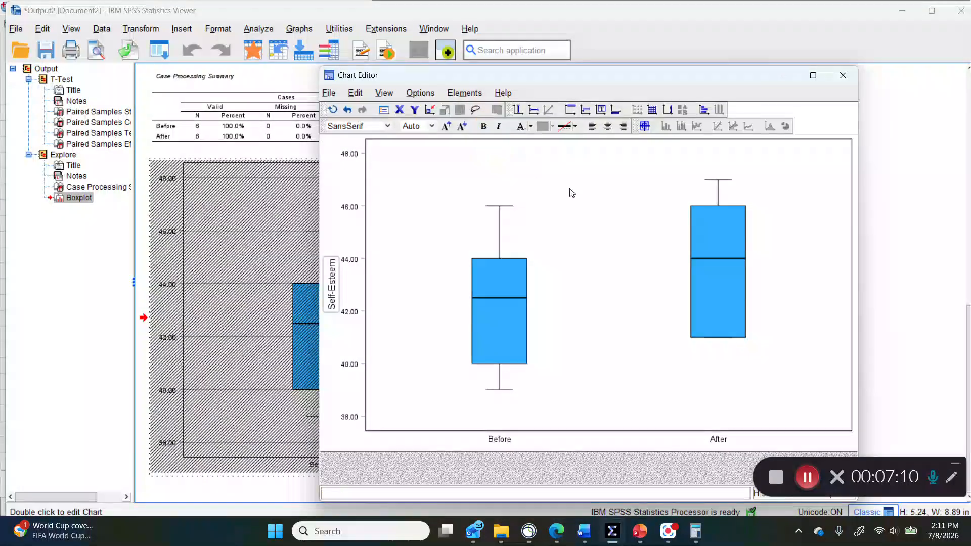
left_click(577, 255)
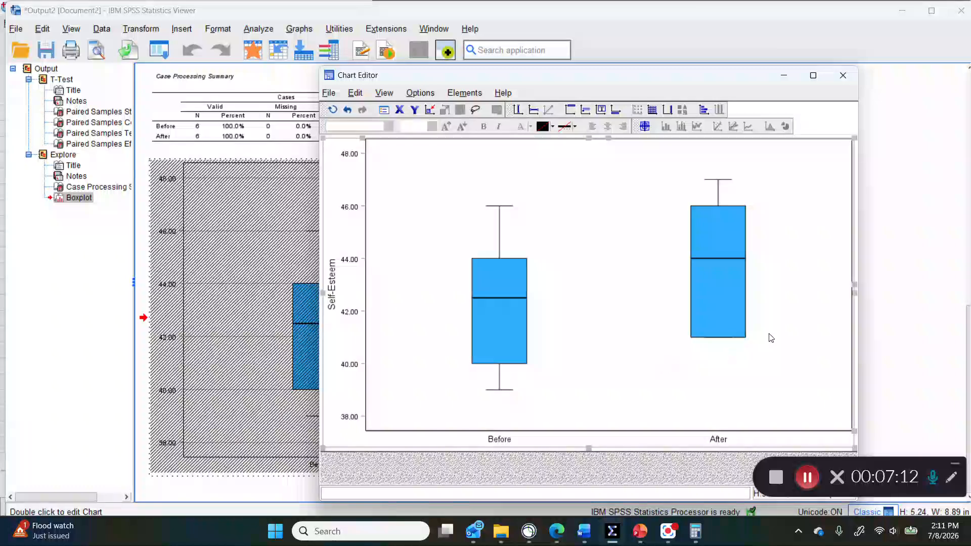
left_click(842, 76)
Step: Return to the output and copy the formatted boxplot as an image
left_click(298, 218)
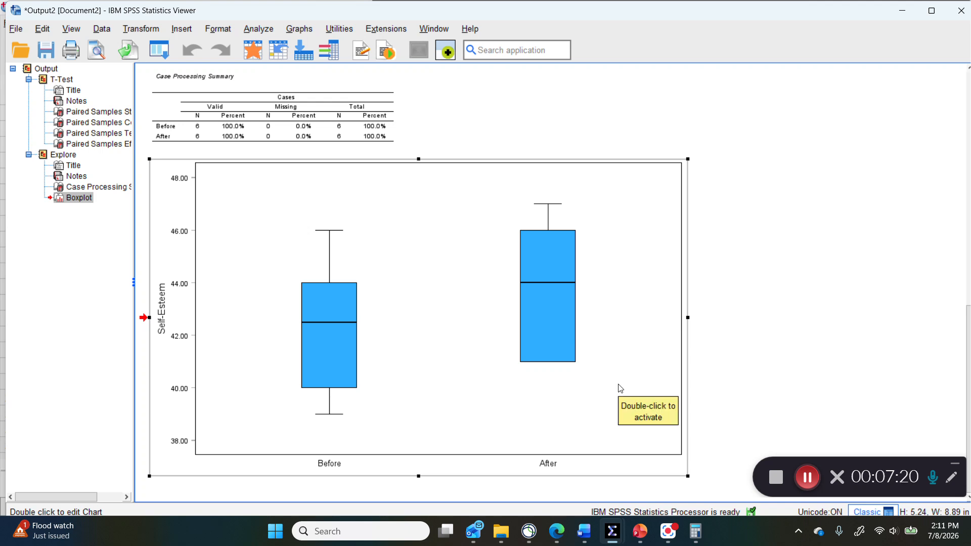
right_click(612, 223)
mouse_move(627, 233)
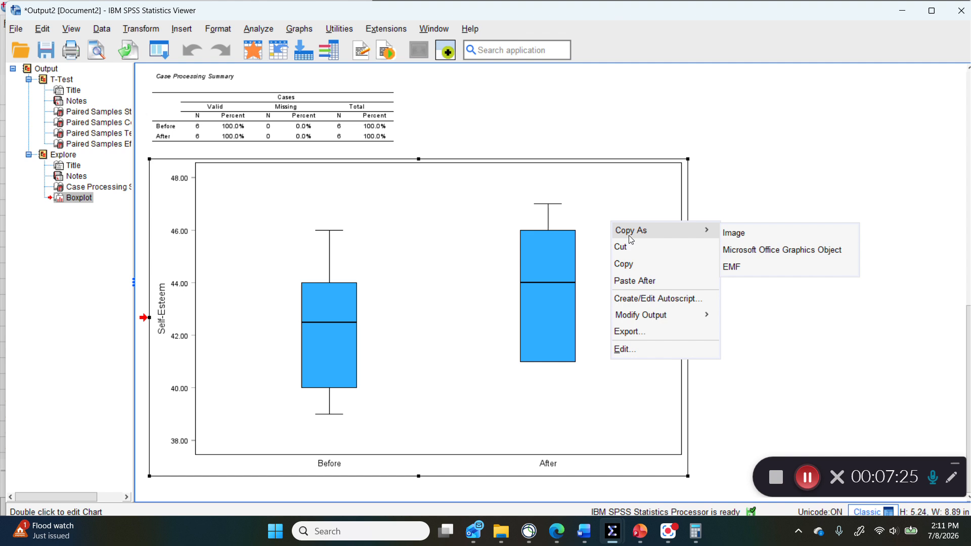
left_click(737, 234)
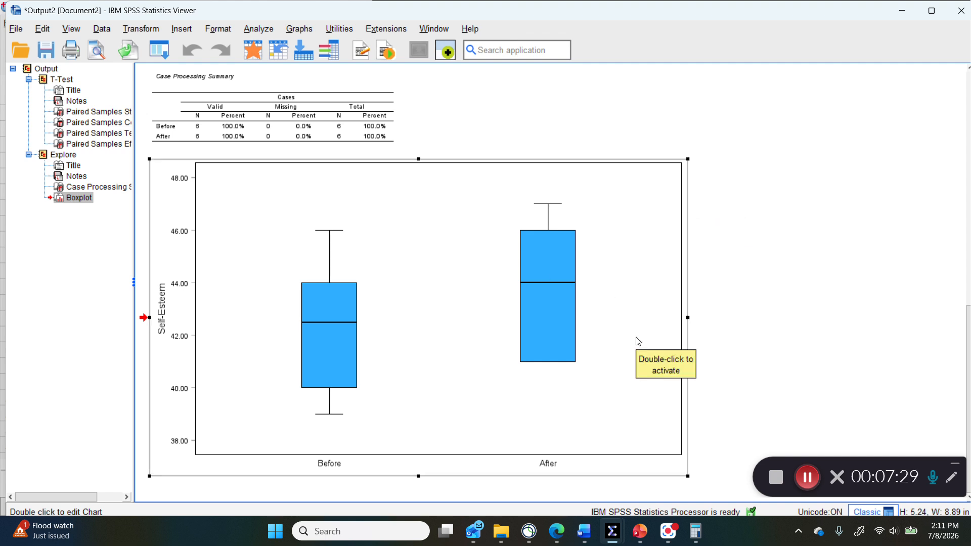
Step: Switch to the Word document and delete the blank lines between the data table and the results write-up
scroll(637, 342, "up", 10)
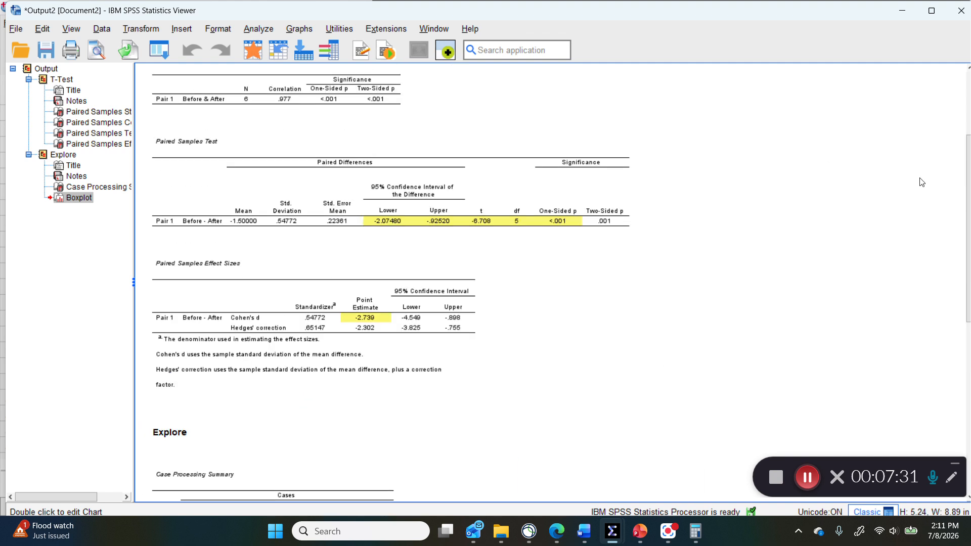
scroll(519, 292, "down", 3)
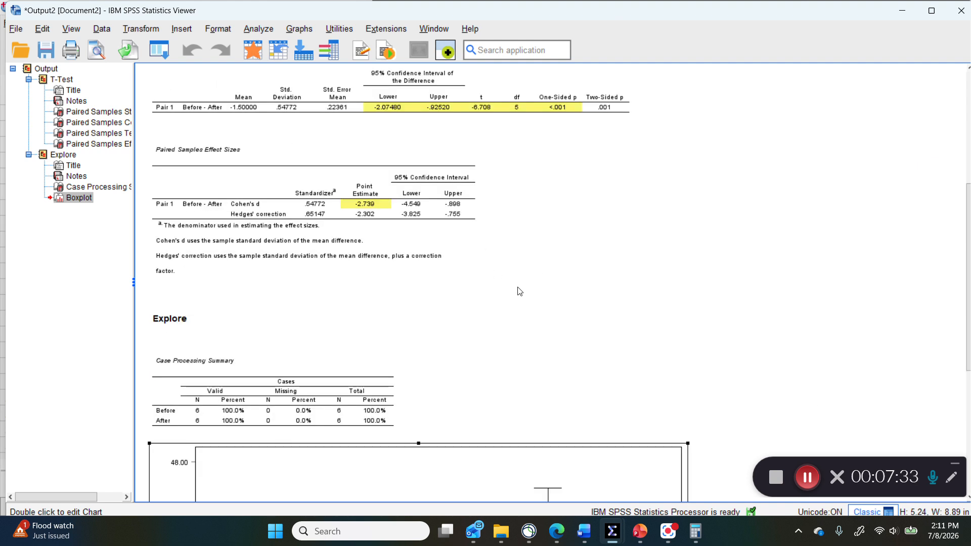
scroll(520, 298, "up", 2)
left_click(584, 532)
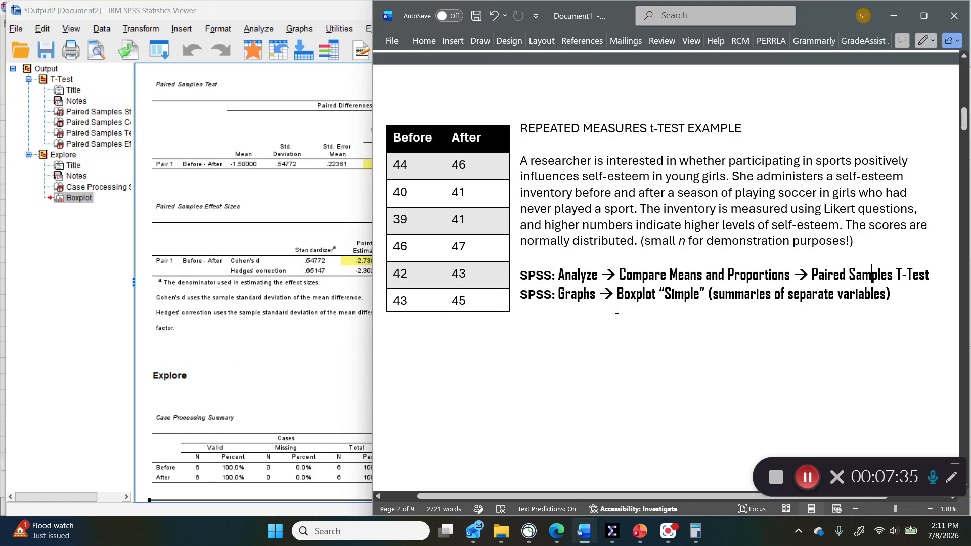
left_click(417, 341)
key("Delete")
key("Delete")
key("Delete")
key("Delete")
key("Delete")
key("Delete")
key("Delete")
key("Delete")
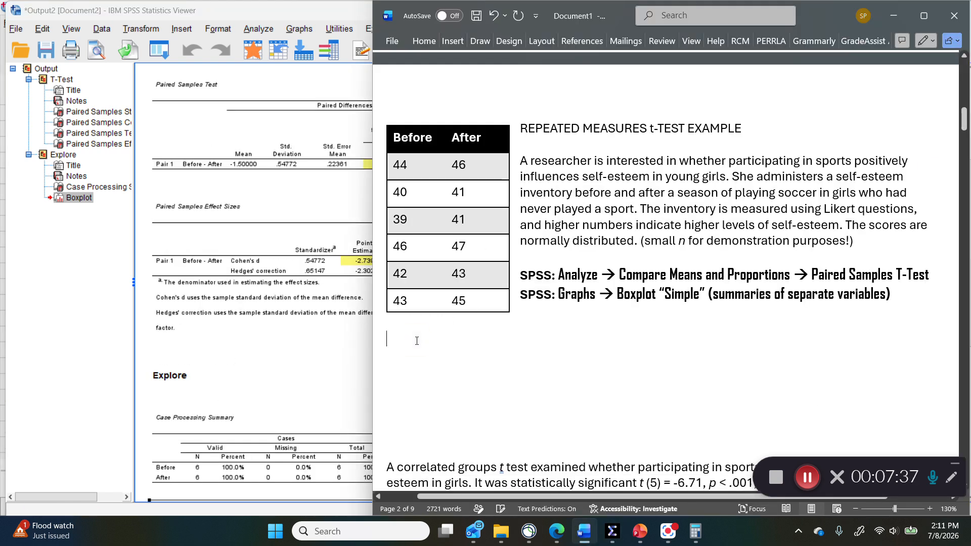
key("Delete")
key("Delete")
key("Delete")
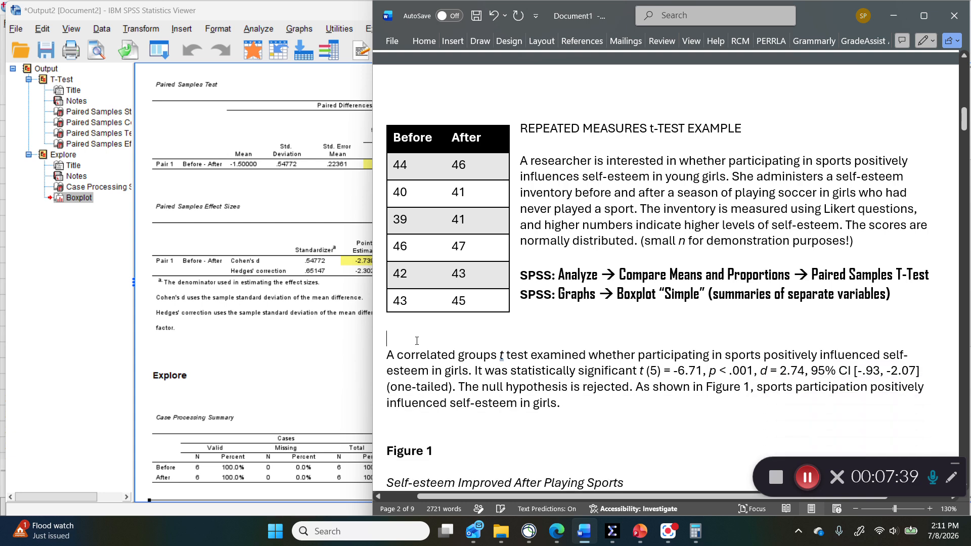
Step: Paste the copied boxplot between the title "Self-esteem Improved After Playing Sports" and the Note line
scroll(416, 341, "down", 3)
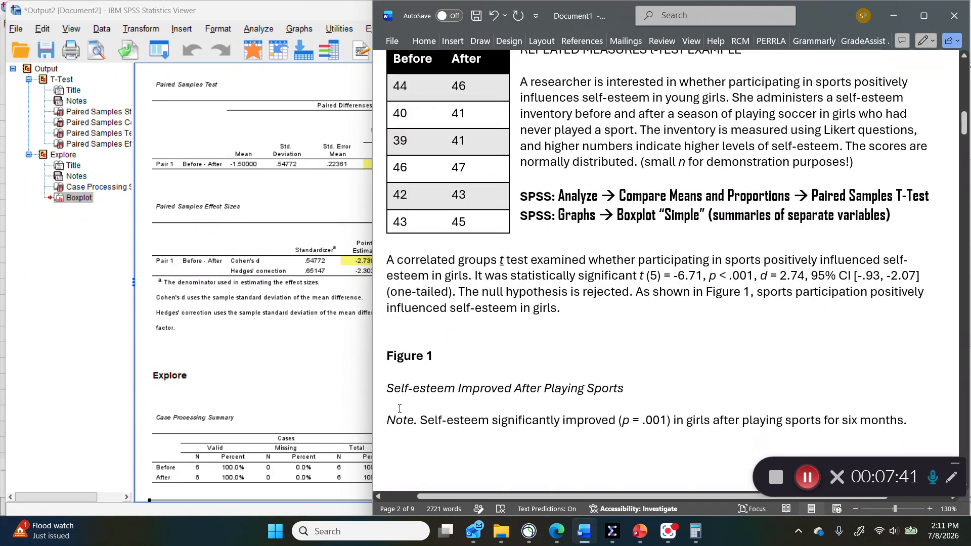
left_click(407, 404)
scroll(406, 404, "down", 3)
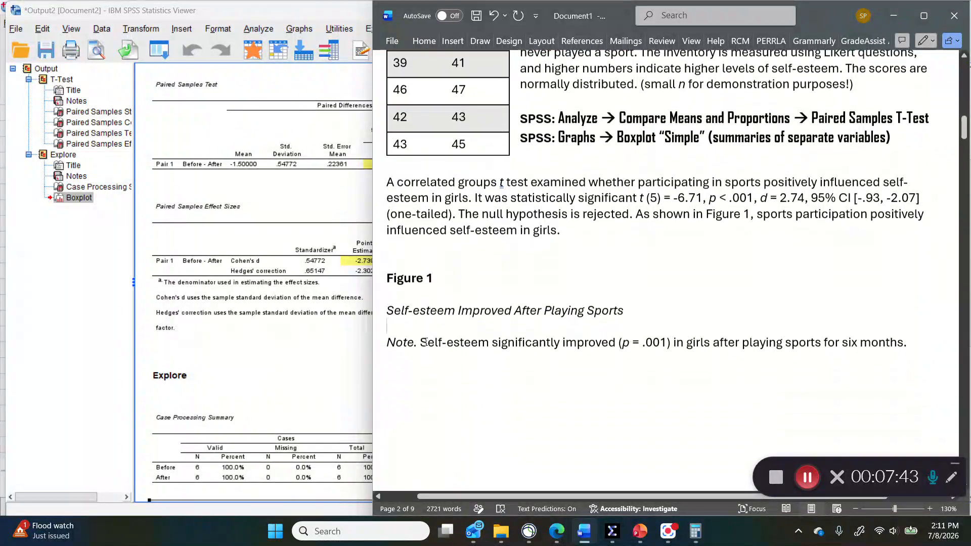
right_click(390, 329)
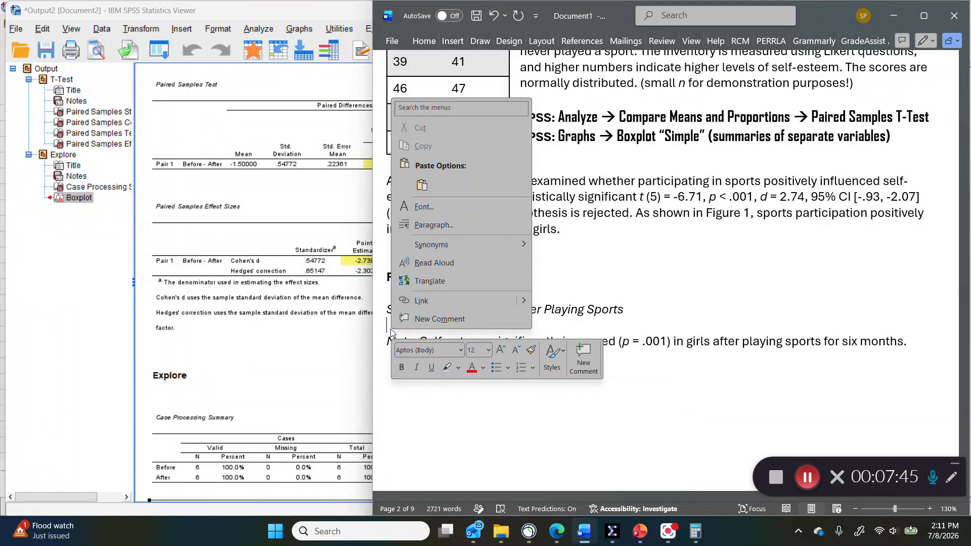
left_click(422, 186)
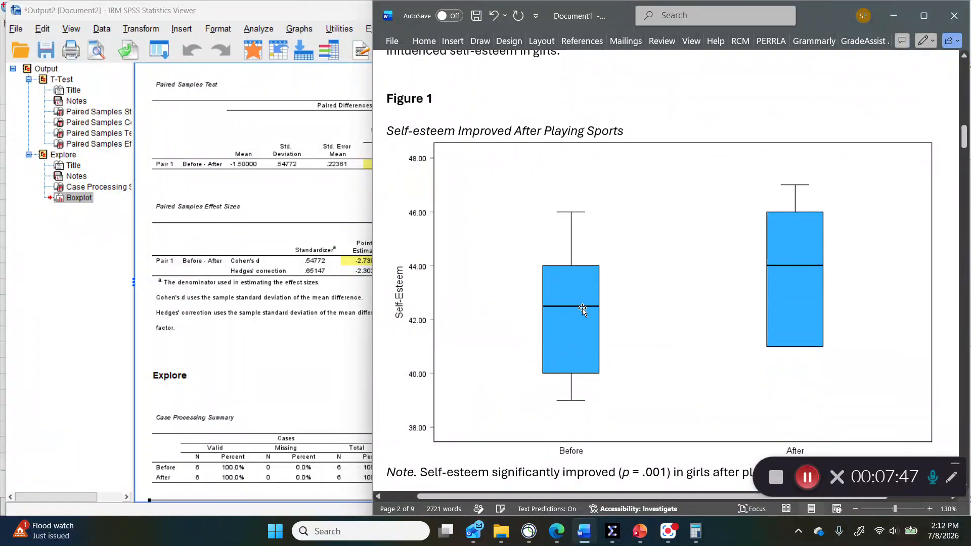
Step: Shrink the pasted boxplot proportionally to roughly two thirds of its width
left_click(599, 293)
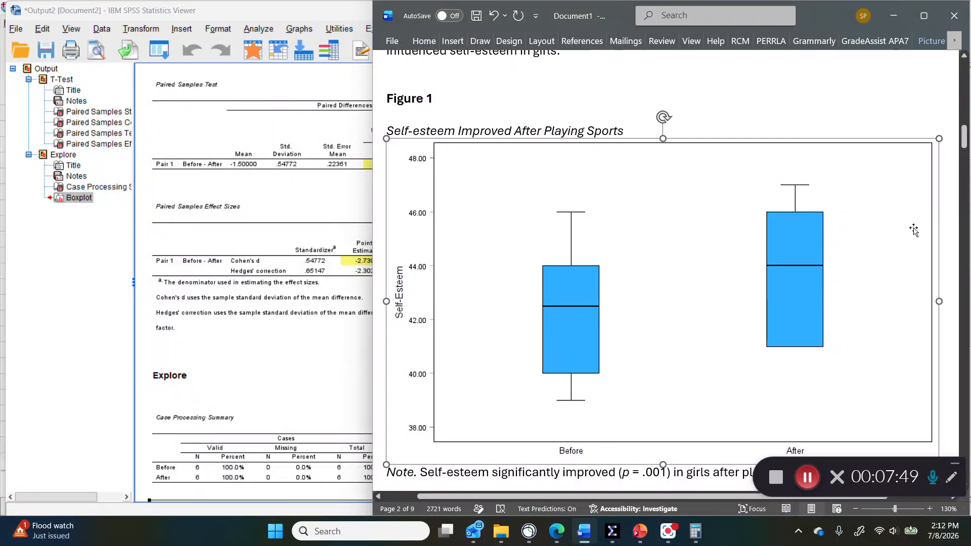
left_click_drag(933, 142, 826, 205)
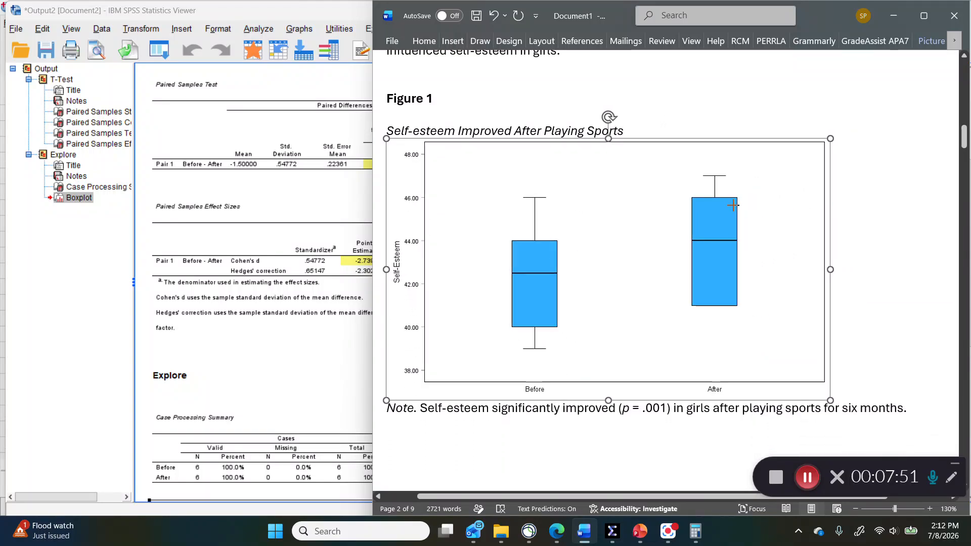
left_click_drag(826, 398, 758, 346)
left_click(821, 293)
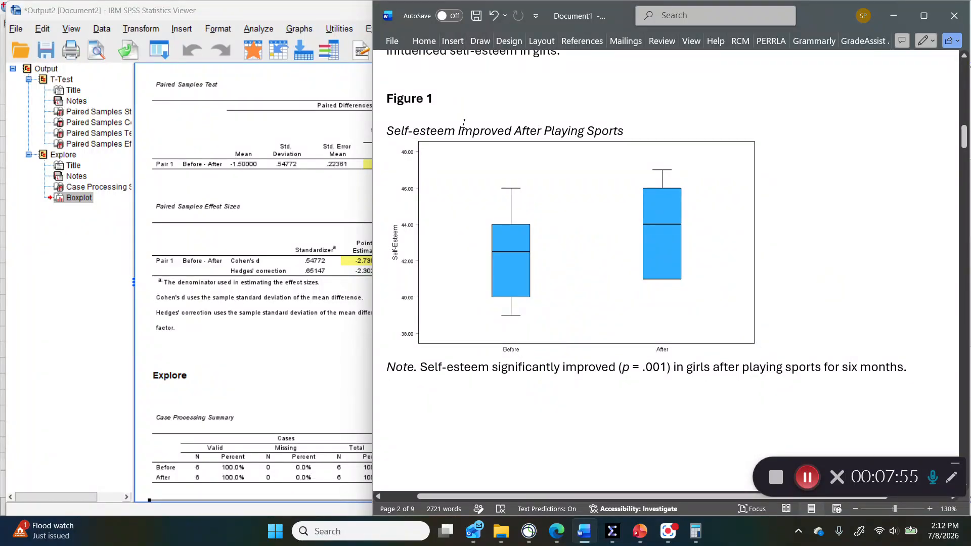
Step: Examine the parts of the figure: the bold Figure 1 label, italic title, boxplot and Note
left_click_drag(391, 98, 451, 101)
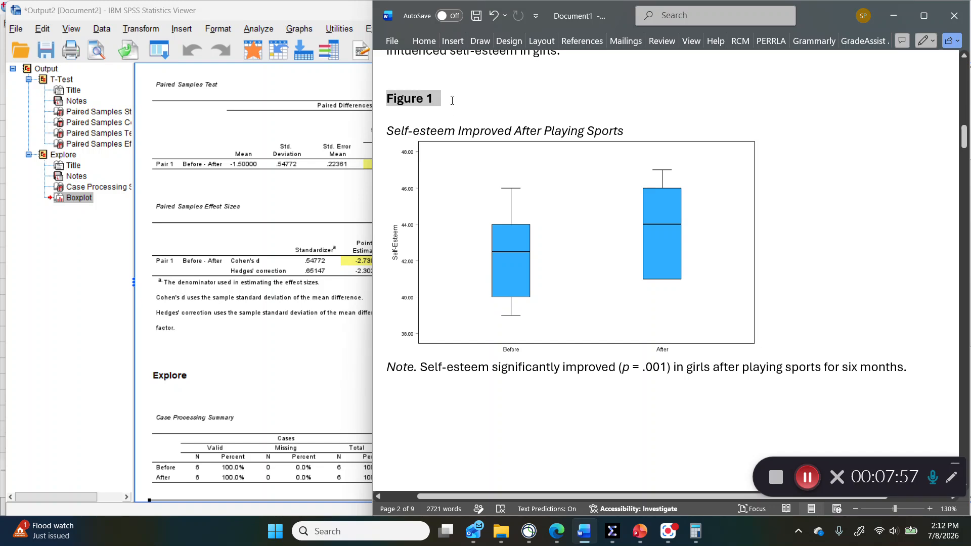
left_click_drag(388, 132, 628, 134)
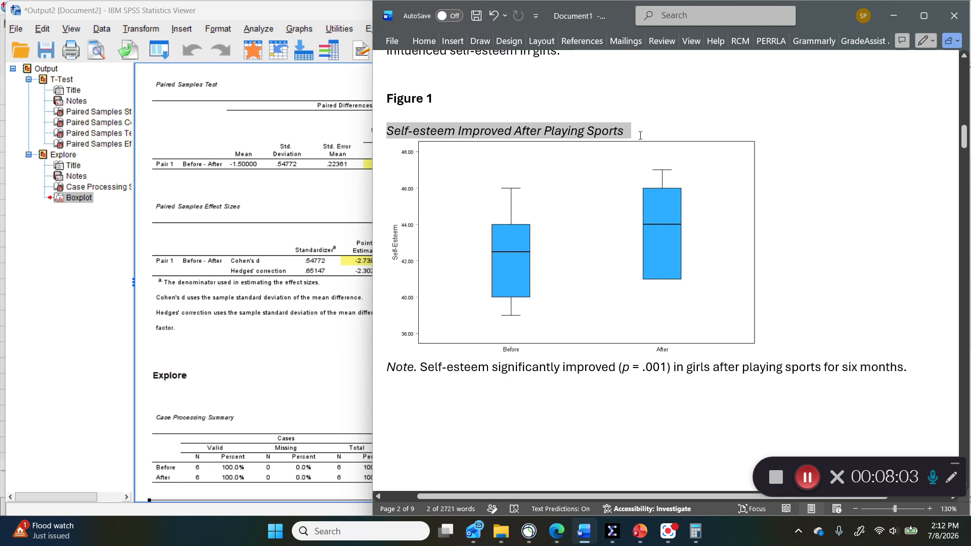
left_click(578, 248)
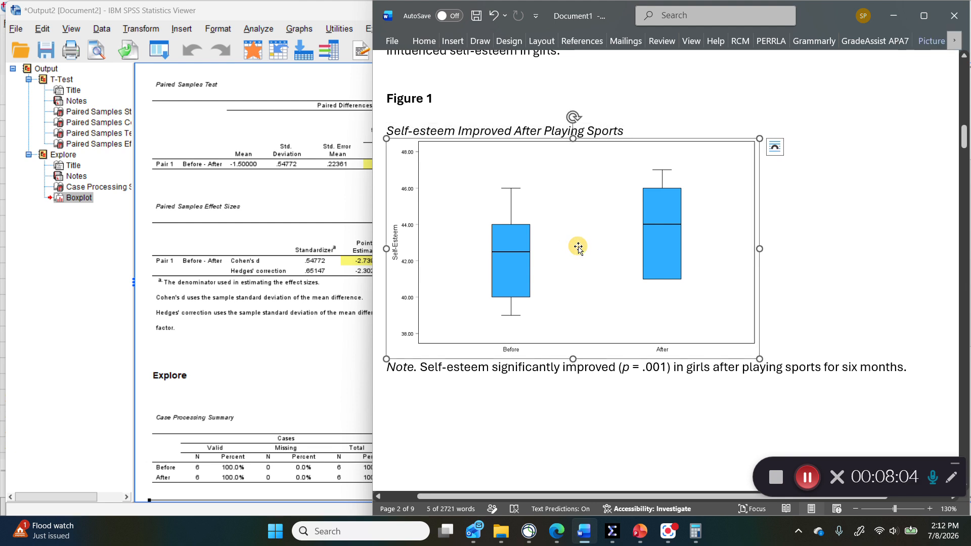
left_click_drag(419, 366, 380, 362)
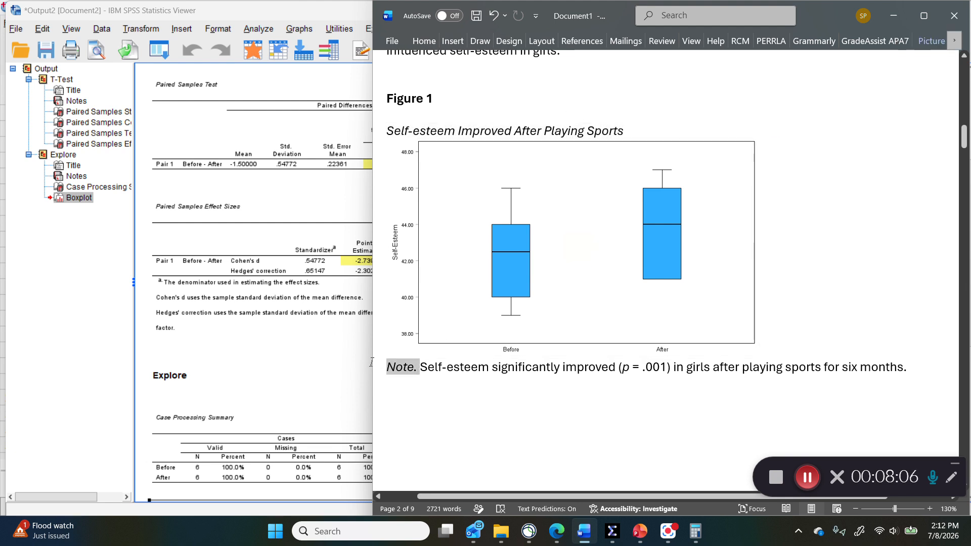
left_click(439, 367)
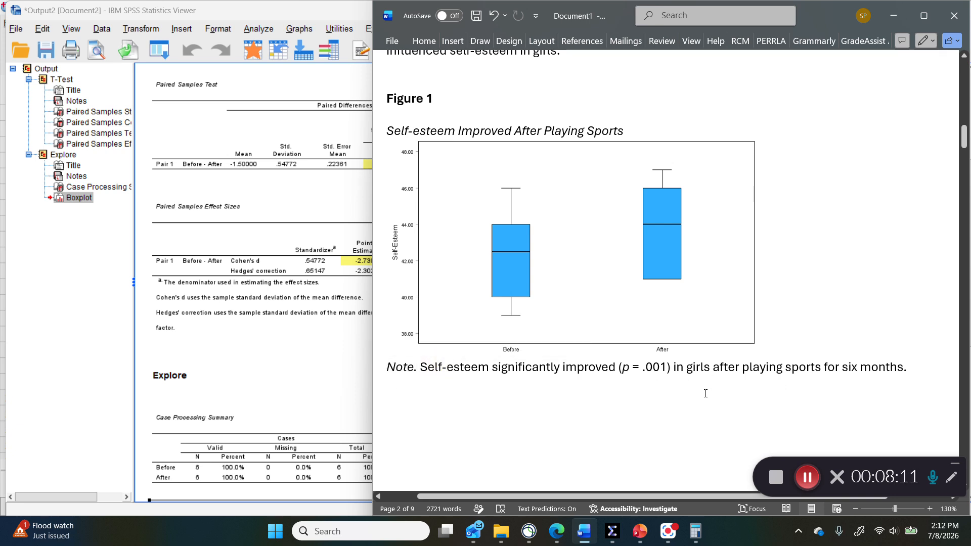
Step: Reduce and reposition the Word window over the SPSS output, with the write-up at 110% zoom and the Paired Samples Test table uncovered
scroll(790, 324, "up", 1)
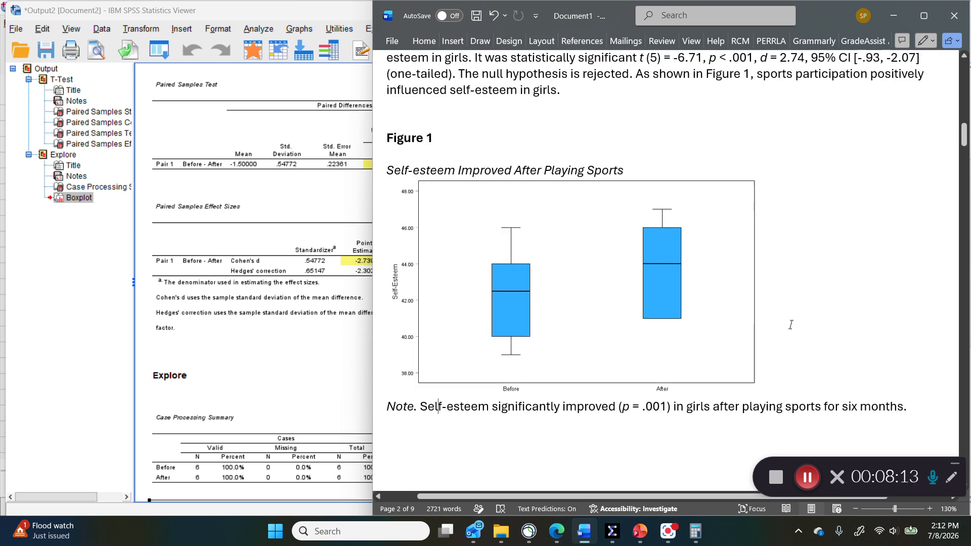
scroll(790, 325, "up", 3)
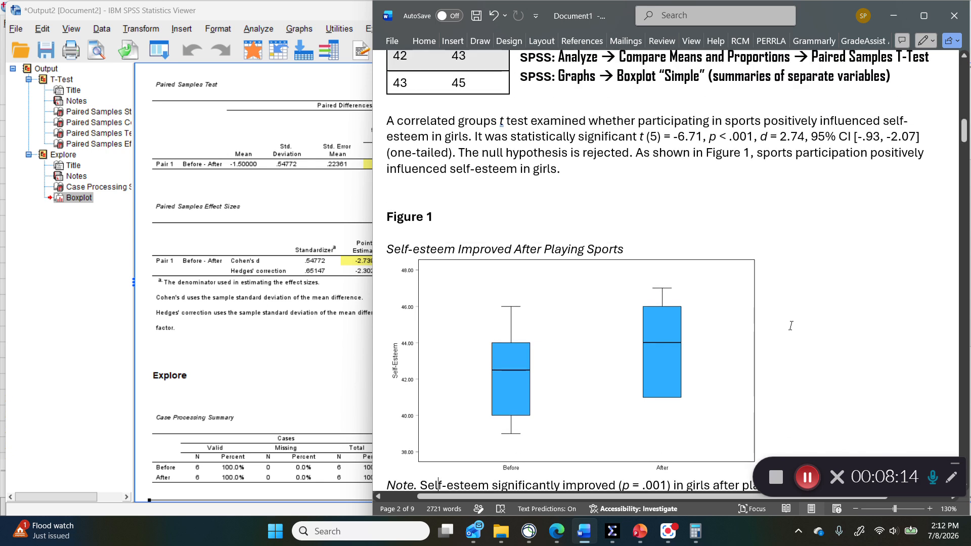
left_click_drag(373, 228, 598, 221)
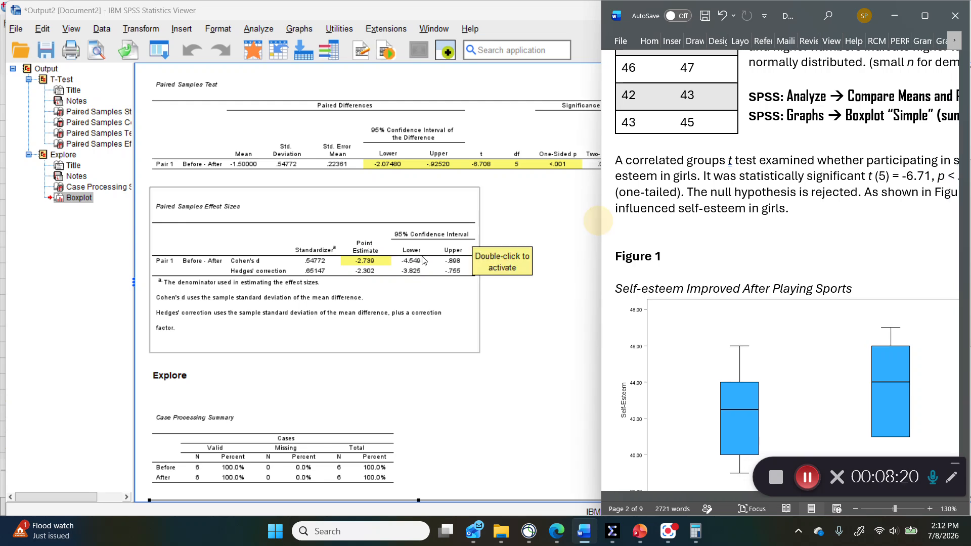
scroll(697, 260, "down", 2, "ctrl")
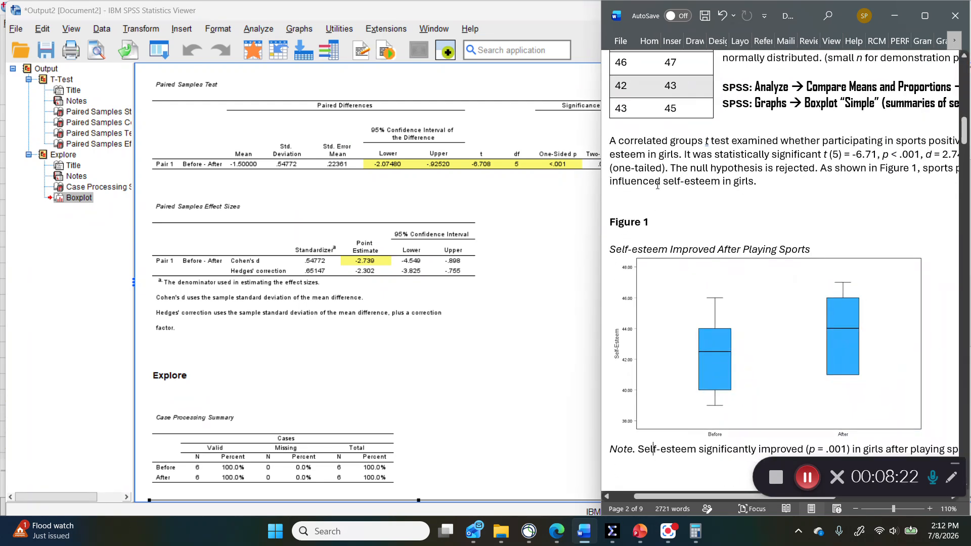
left_click_drag(599, 2, 479, 181)
left_click_drag(708, 190, 639, 195)
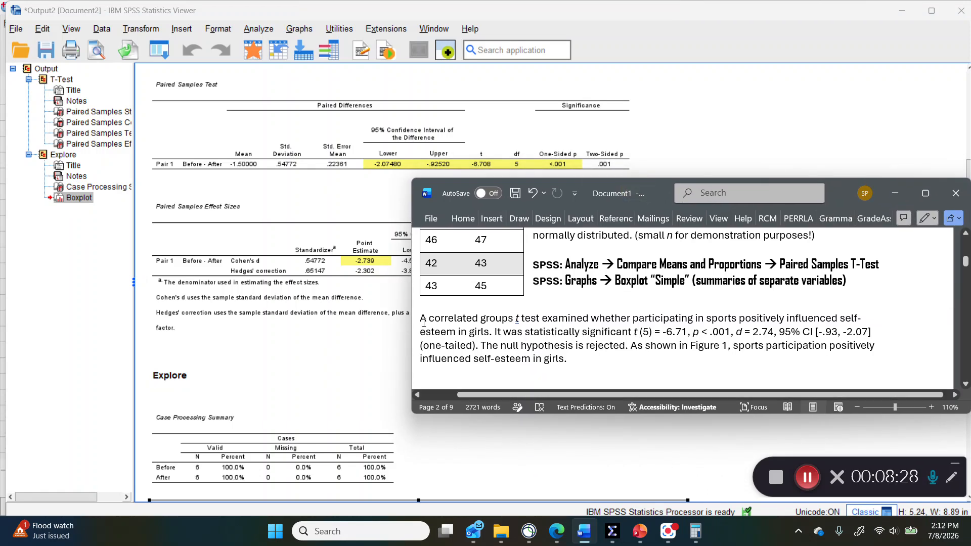
Step: Zoom the document to 120% and bring the full results paragraph into view
left_click_drag(421, 317, 579, 367)
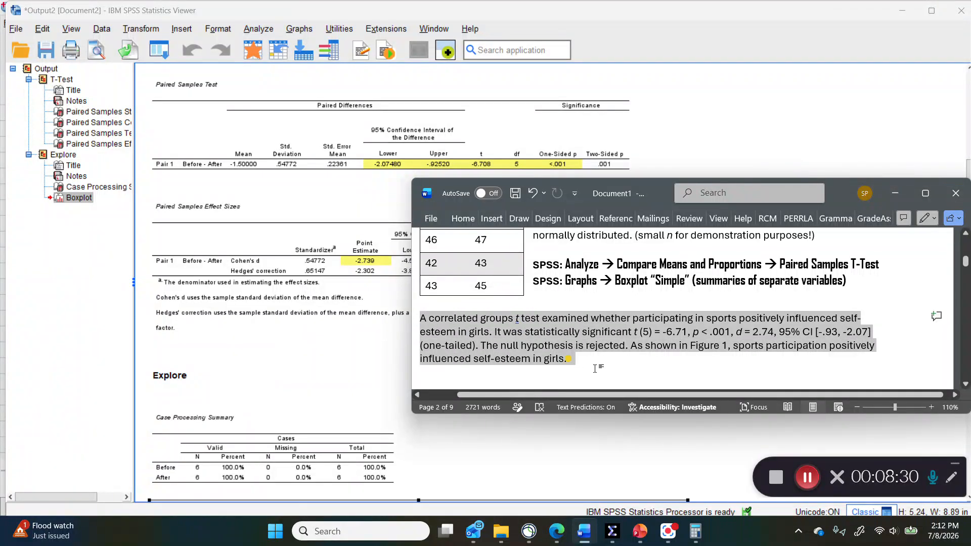
scroll(612, 365, "up", 1)
left_click_drag(630, 395, 592, 395)
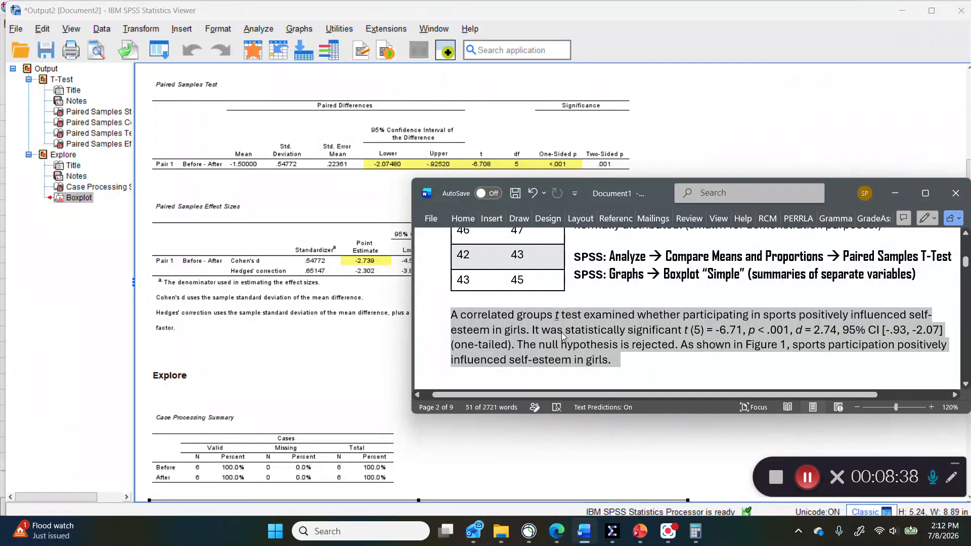
left_click(683, 336)
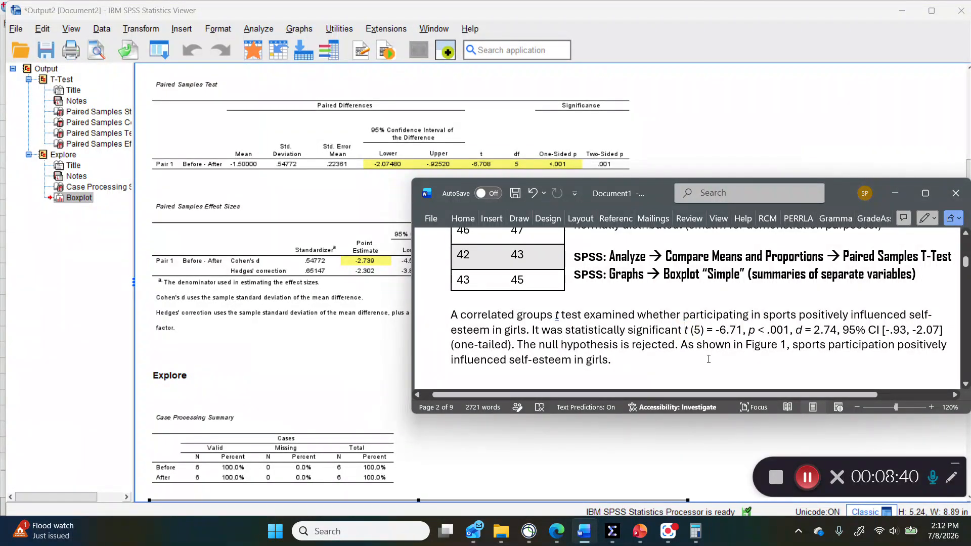
Step: Compare the write-up's t, degrees of freedom, p, Cohen's d, 95% CI and one-tailed wording with the highlighted SPSS results
double_click(689, 331)
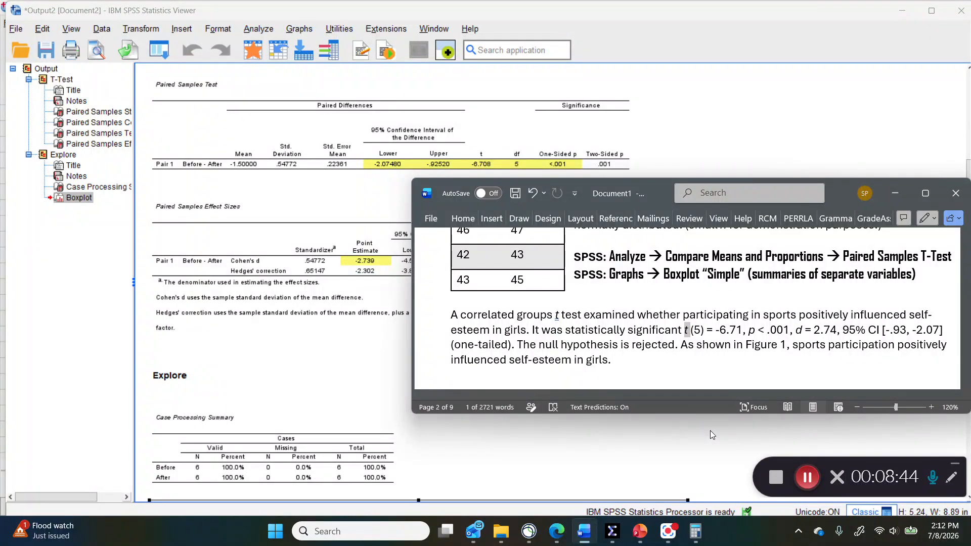
double_click(698, 330)
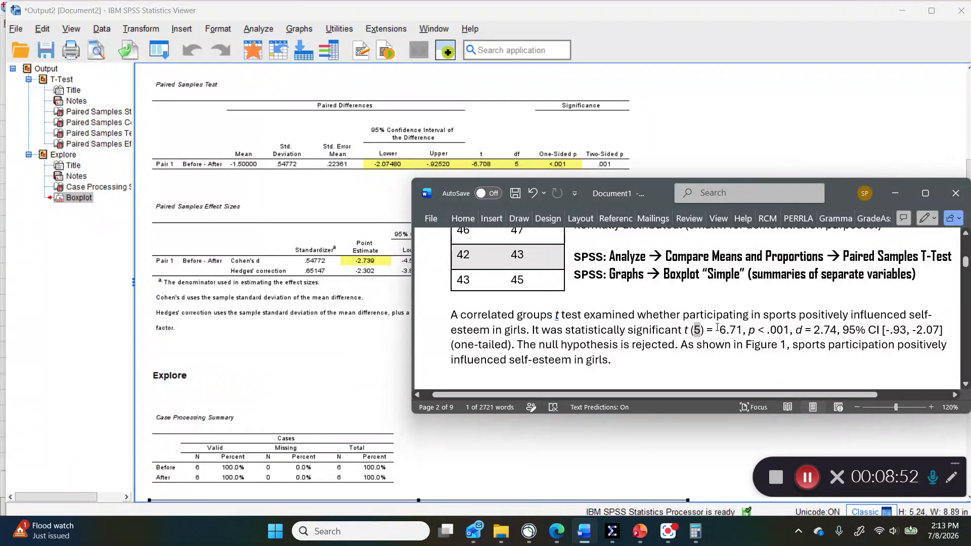
left_click_drag(716, 331, 738, 329)
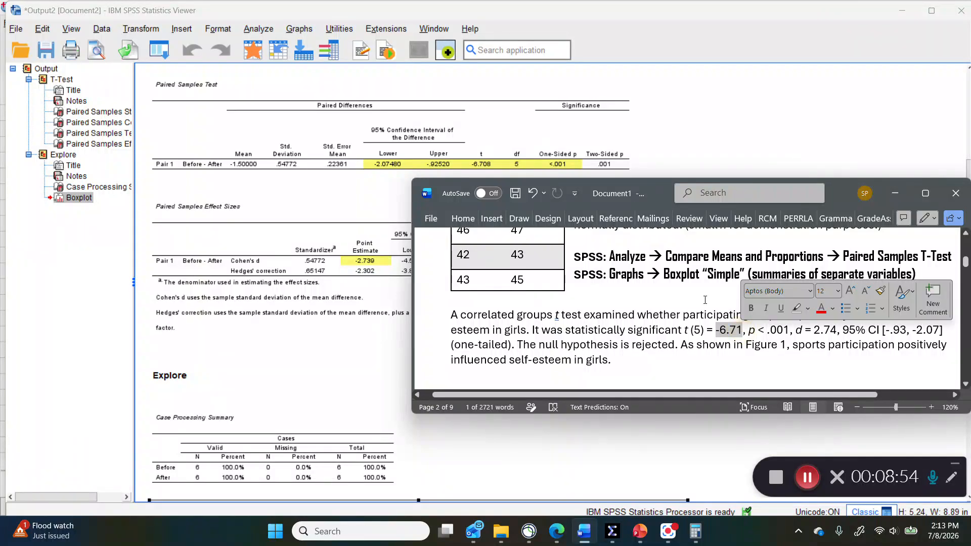
left_click(485, 168)
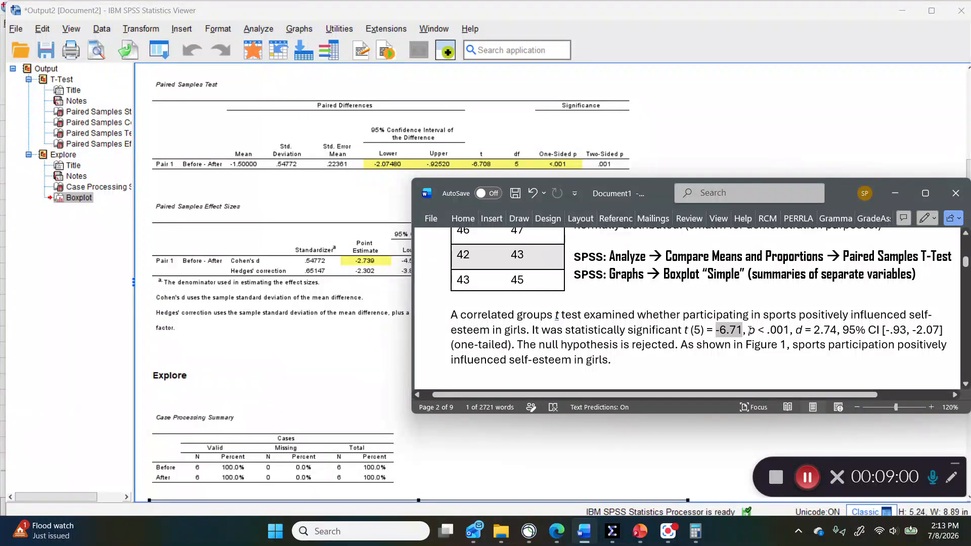
left_click_drag(749, 332, 790, 332)
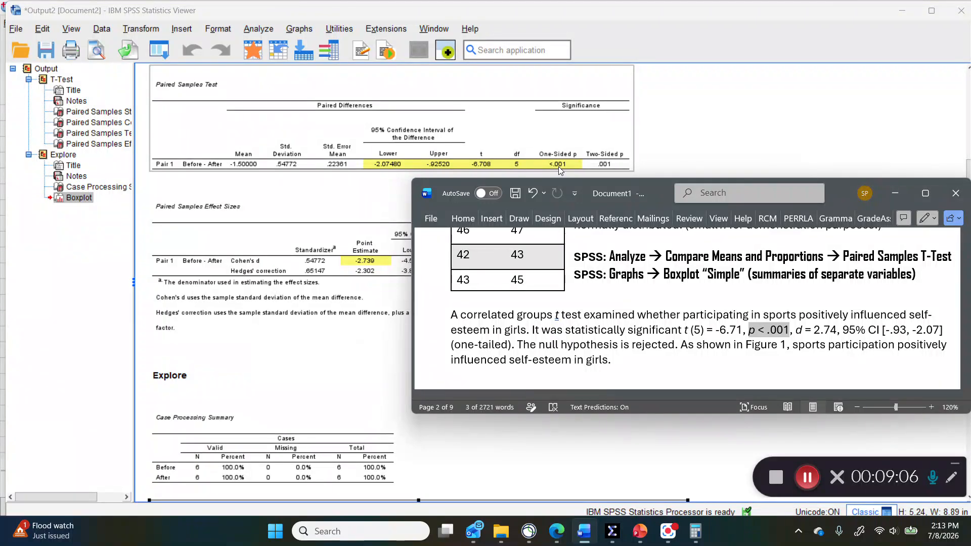
left_click(810, 330)
left_click_drag(796, 330, 837, 329)
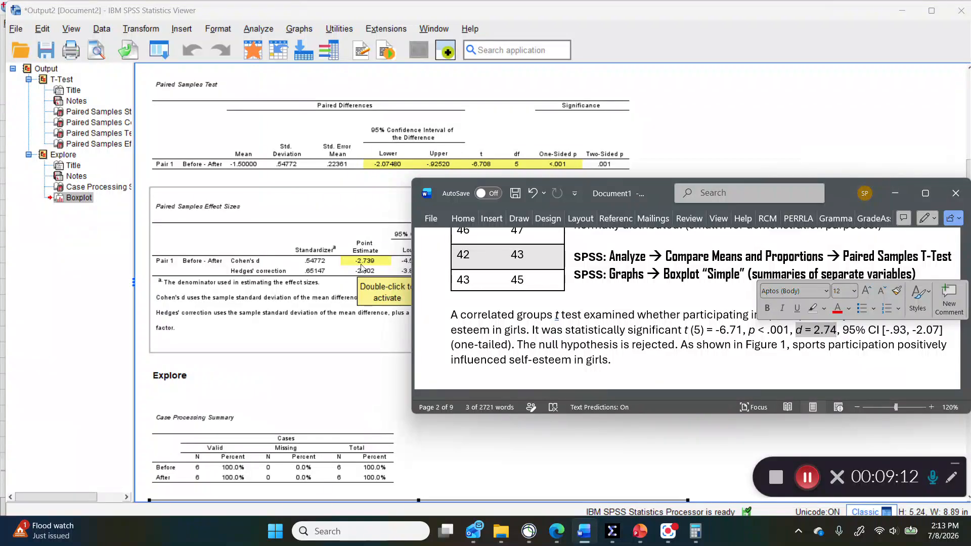
left_click(816, 335)
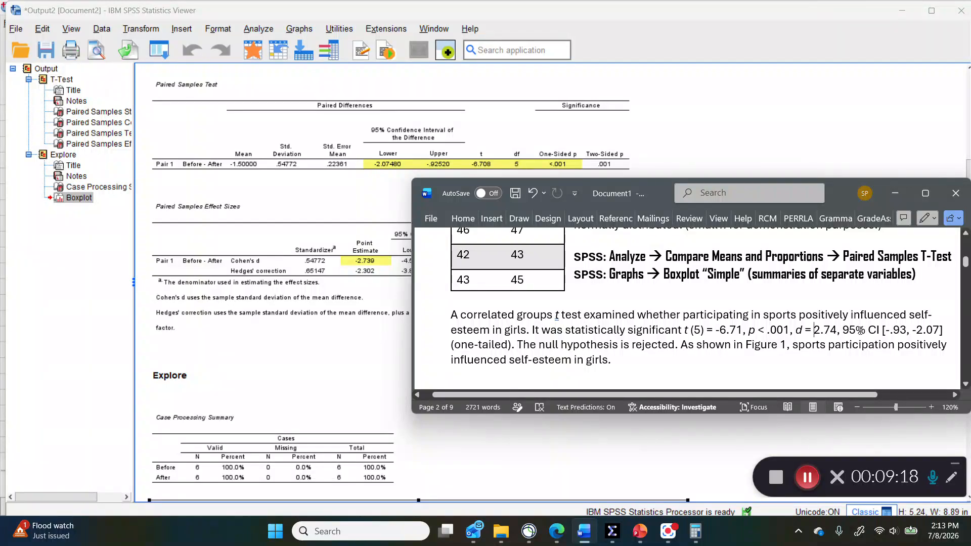
left_click_drag(842, 329, 942, 329)
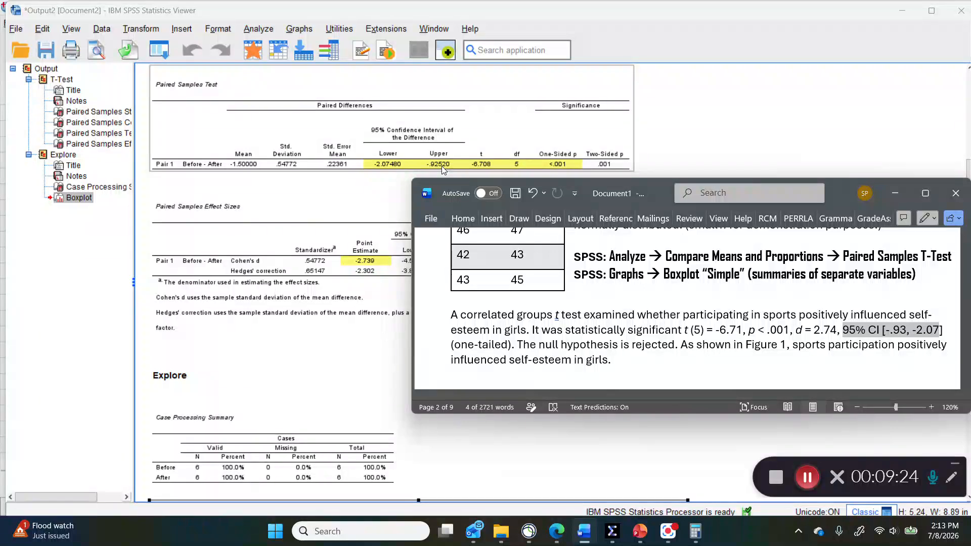
left_click(895, 331)
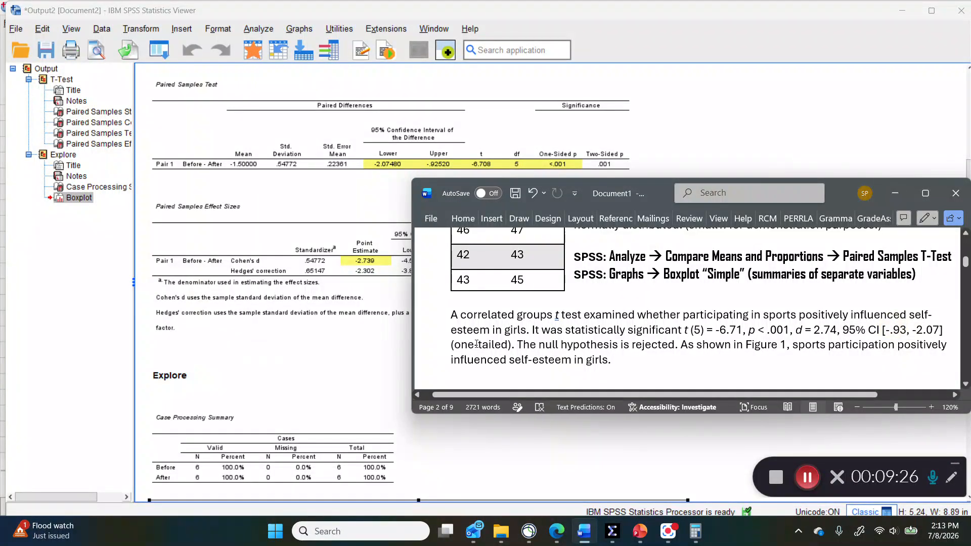
left_click_drag(455, 344, 508, 345)
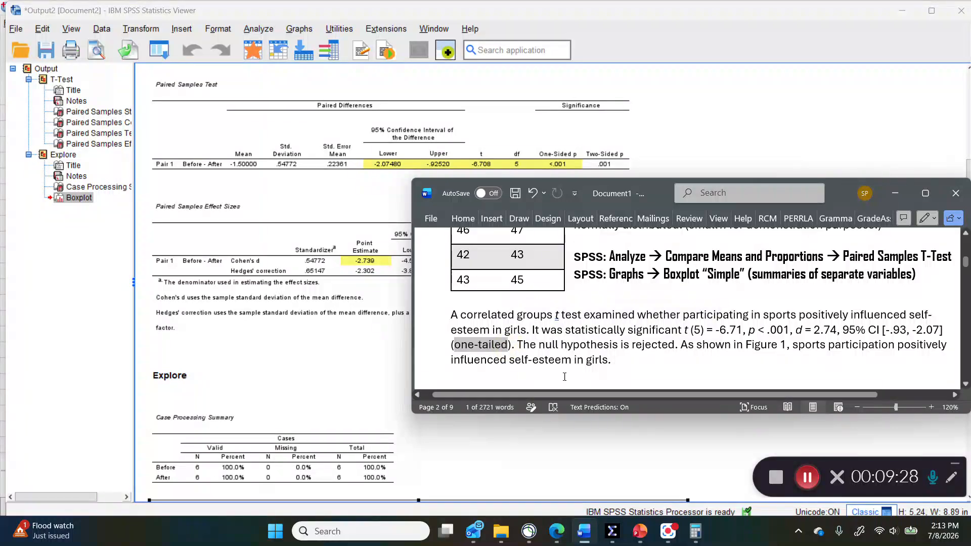
left_click(633, 364)
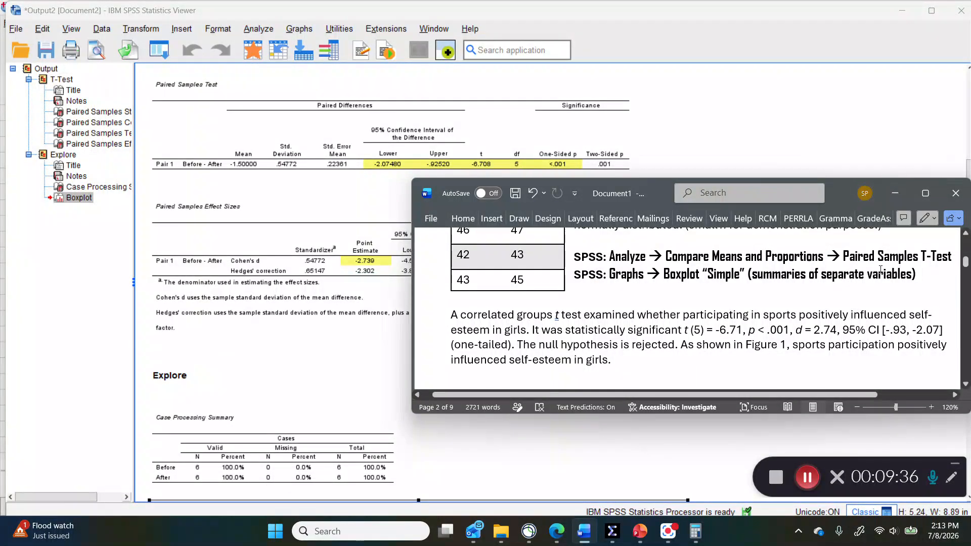
Step: Maximize the Word document window
left_click(925, 193)
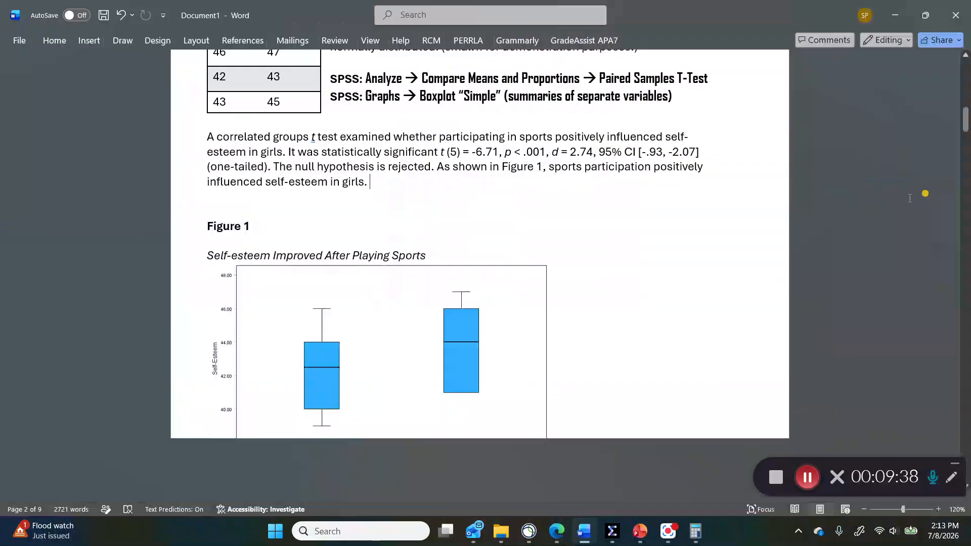